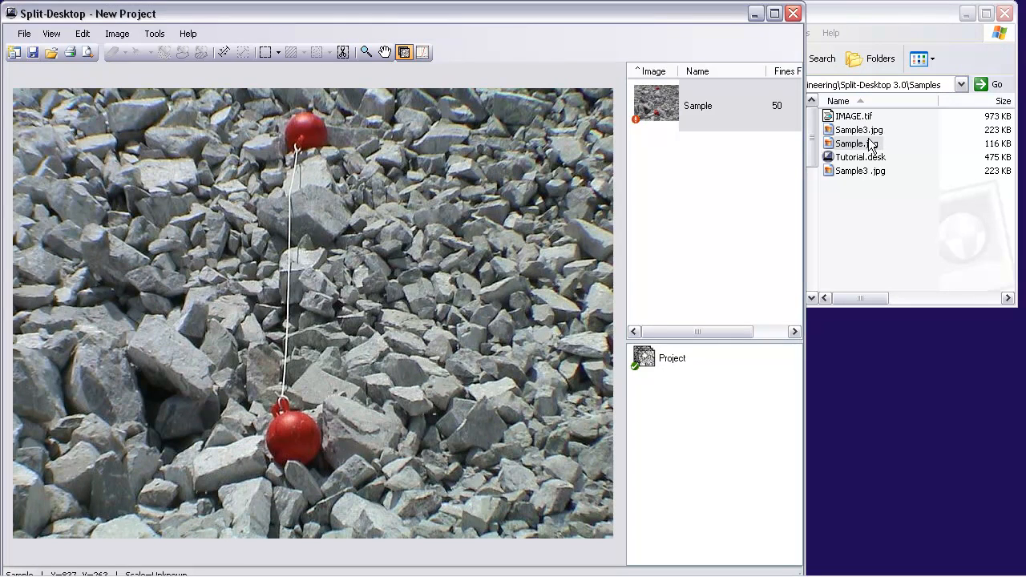
Add Sample3.jpg and IMAGE.tif from the Samples folder to the project
{"action": "left_click_drag", "start_coordinate": [862, 132], "coordinate": [385, 228]}
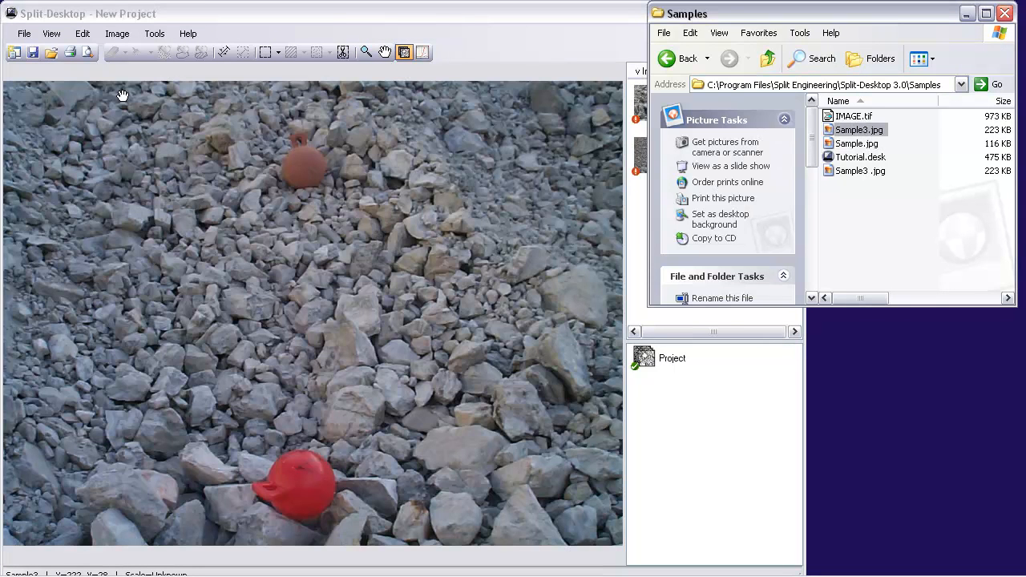
{"action": "left_click", "coordinate": [24, 34]}
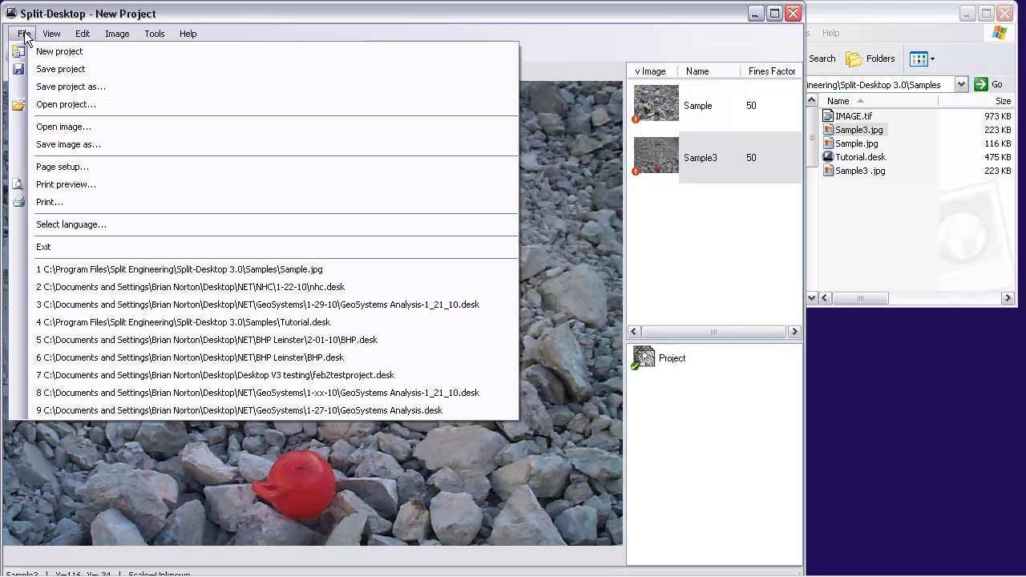
{"action": "left_click", "coordinate": [39, 127]}
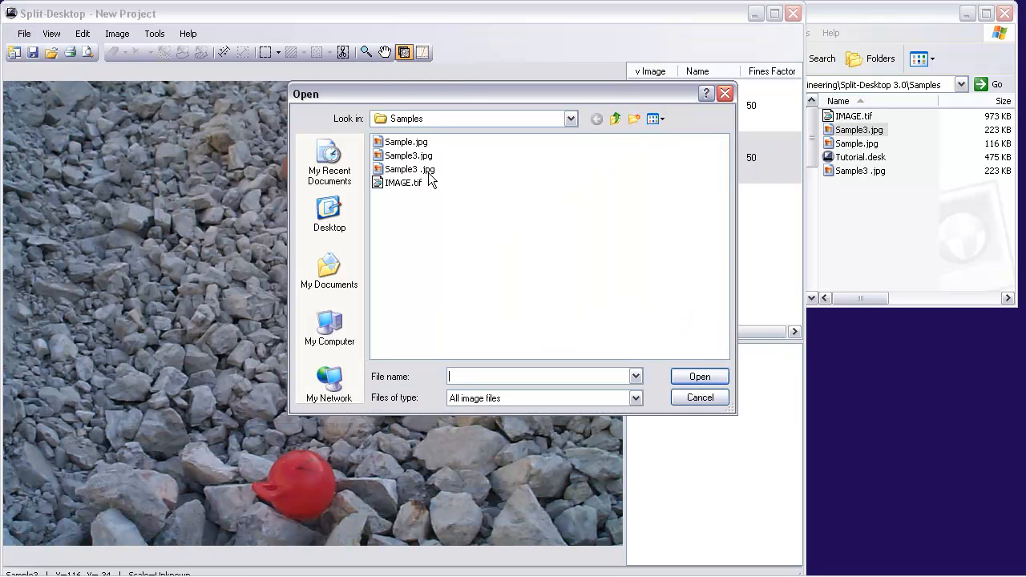
{"action": "left_click", "coordinate": [405, 183]}
{"action": "left_click", "coordinate": [694, 376]}
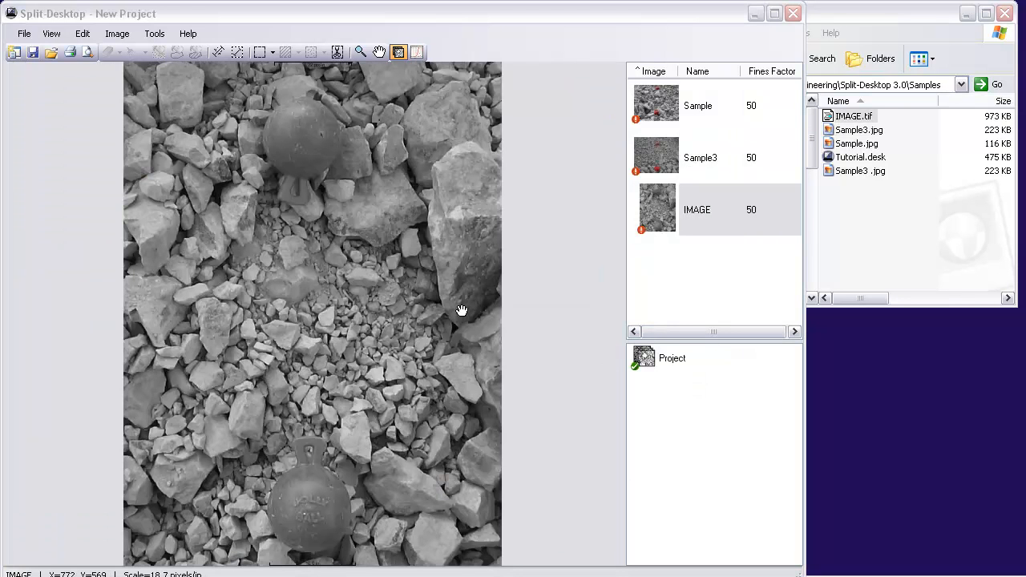
Delete the IMAGE image from the project's image list
{"action": "left_click", "coordinate": [666, 211]}
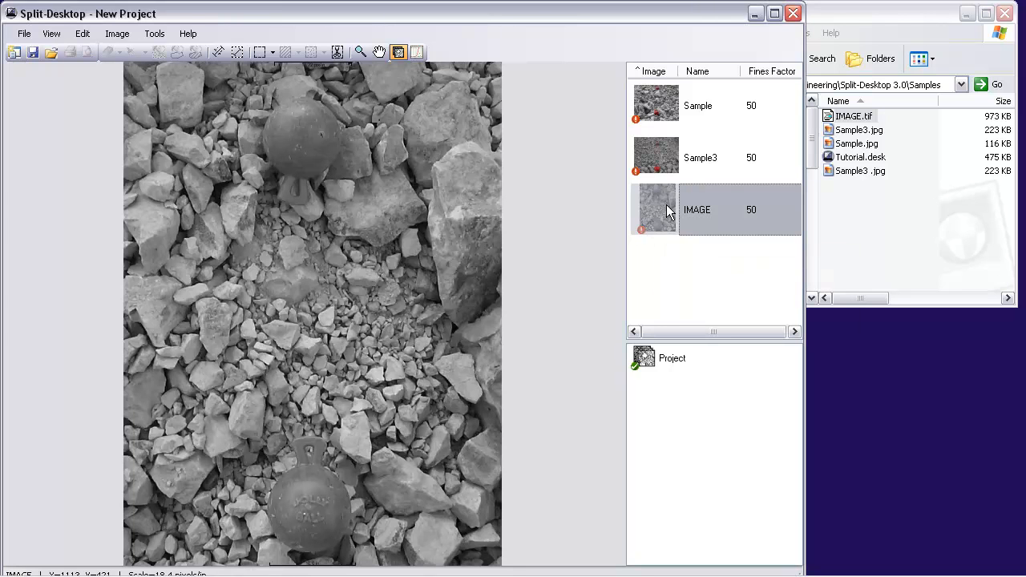
{"action": "key", "text": "Delete"}
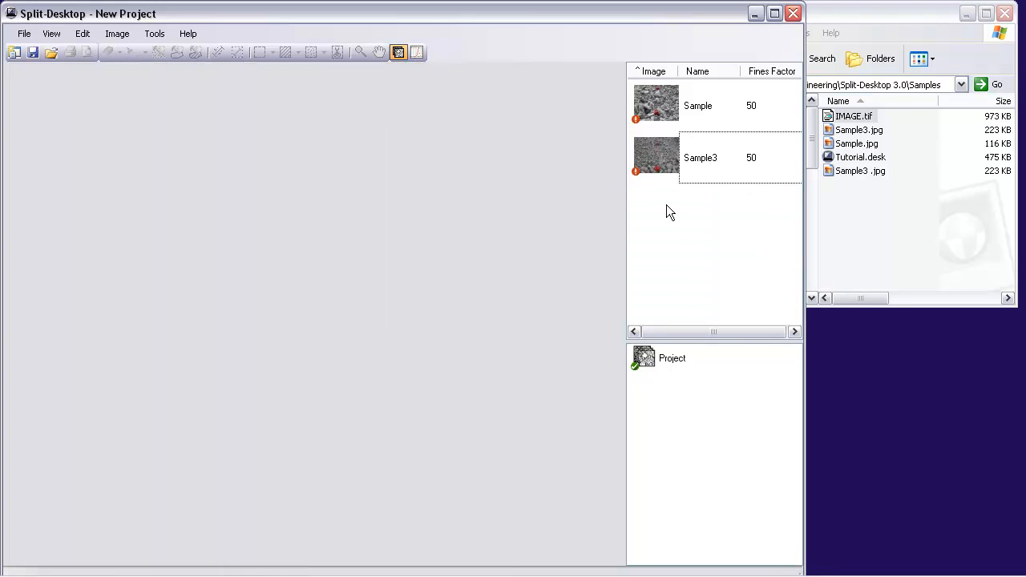
Maximize the program window and display the Sample image
{"action": "left_click", "coordinate": [773, 13]}
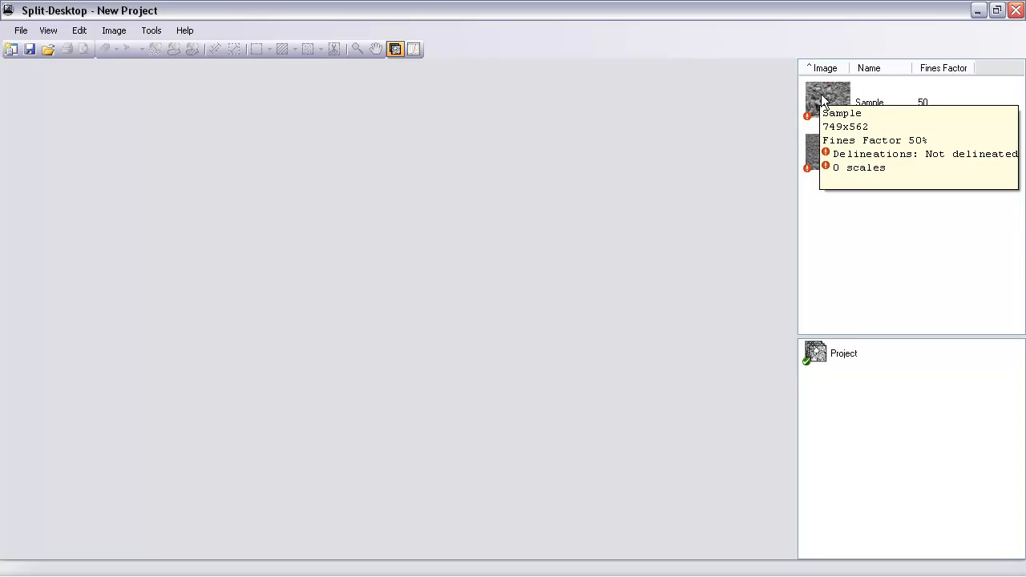
{"action": "mouse_move", "coordinate": [823, 159]}
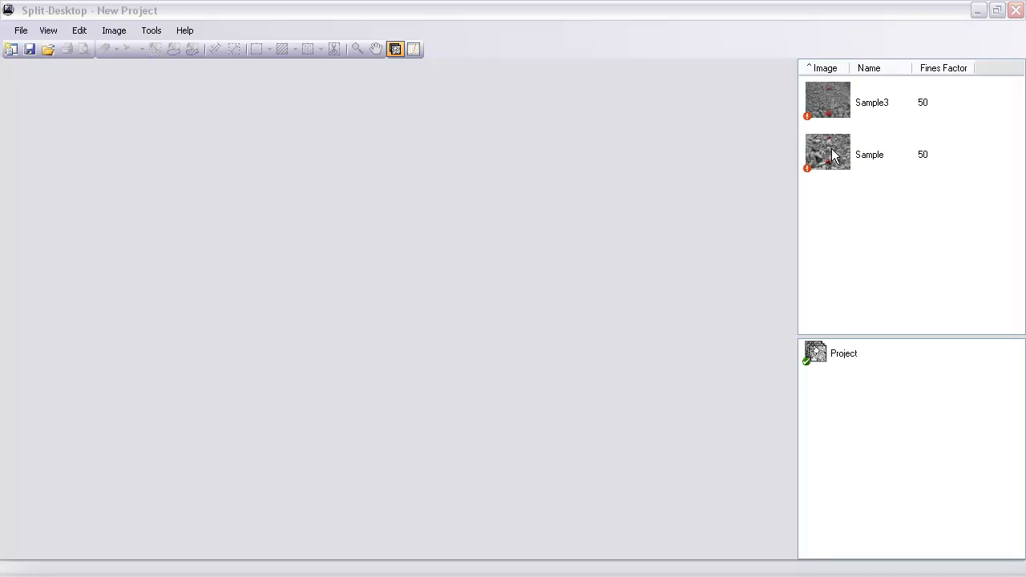
{"action": "double_click", "coordinate": [831, 149]}
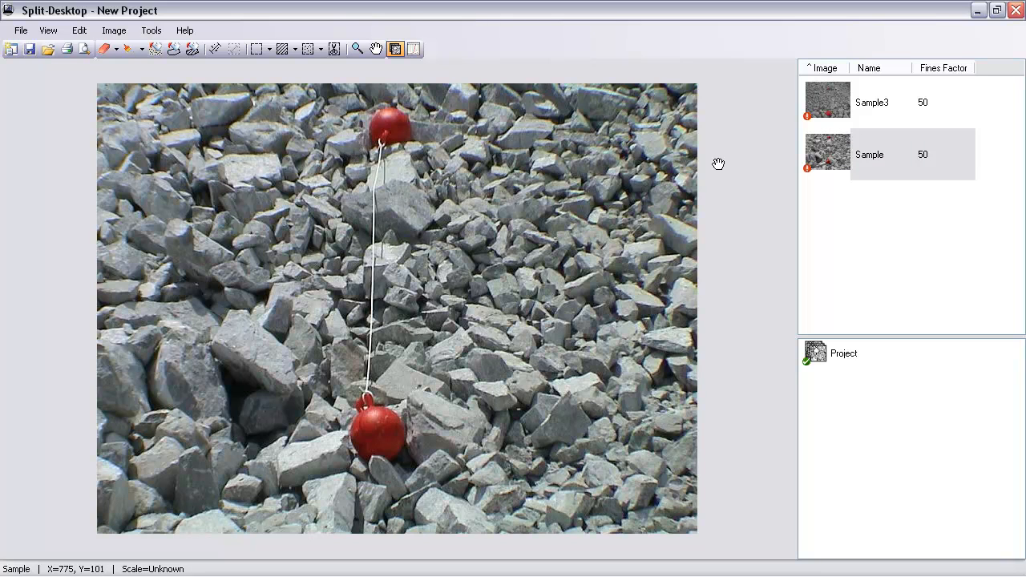
Delineate the Sample image with the level of delineation two marks below the midpoint and auto-fines off, and remove the delineations again
{"action": "left_click", "coordinate": [118, 32]}
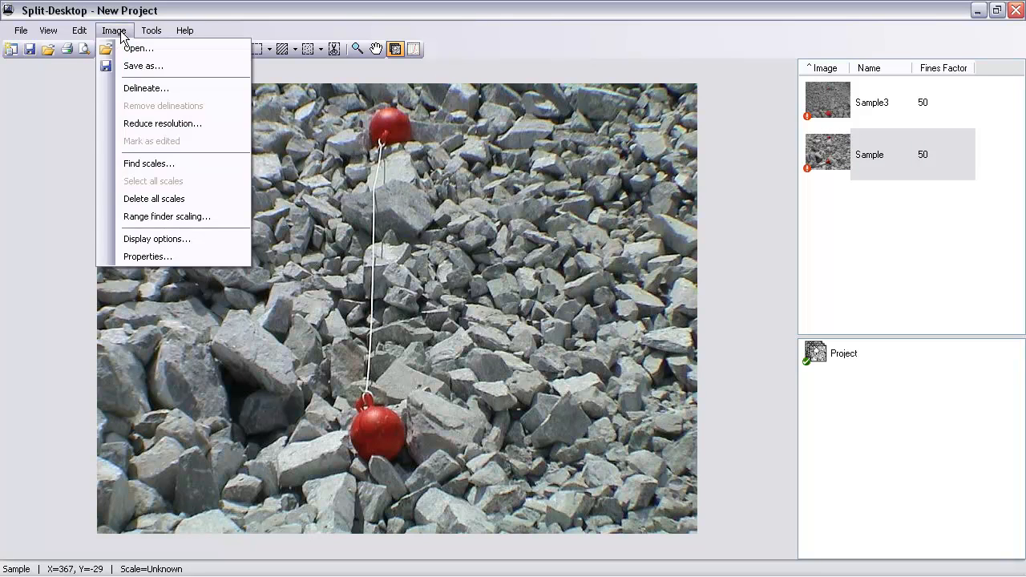
{"action": "left_click", "coordinate": [142, 91]}
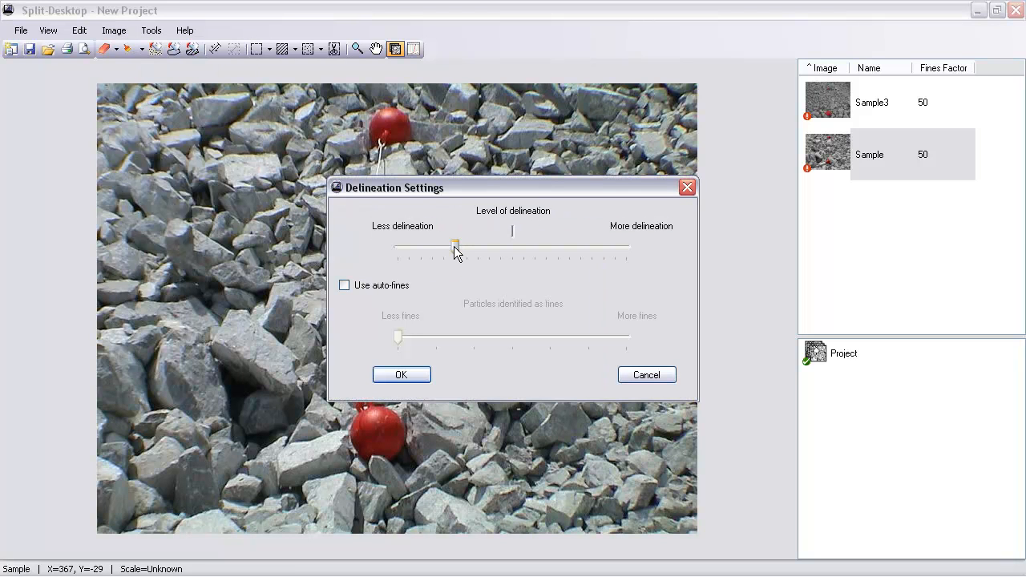
{"action": "left_click_drag", "start_coordinate": [454, 246], "coordinate": [488, 245]}
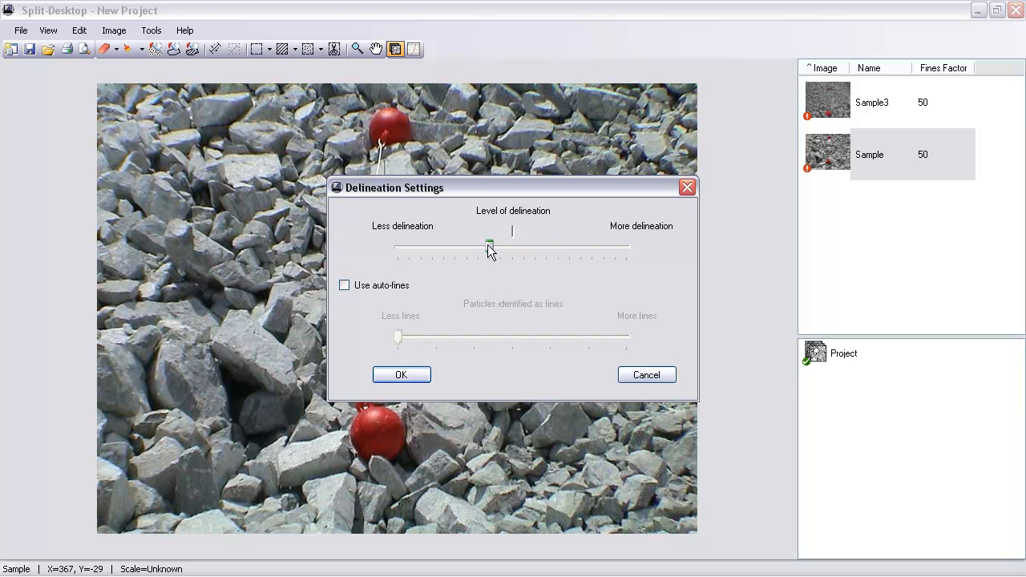
{"action": "left_click", "coordinate": [402, 375]}
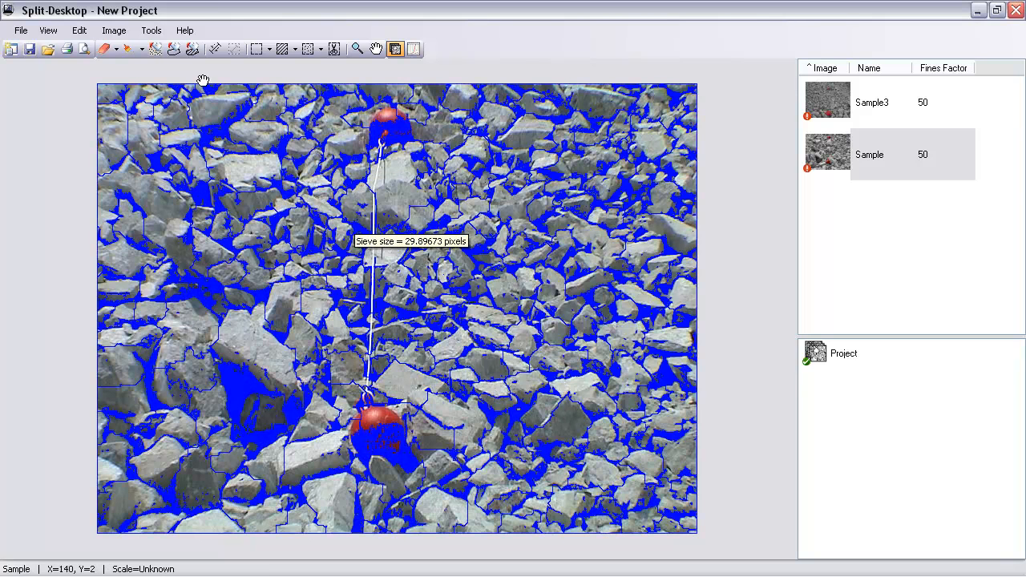
{"action": "left_click", "coordinate": [114, 30]}
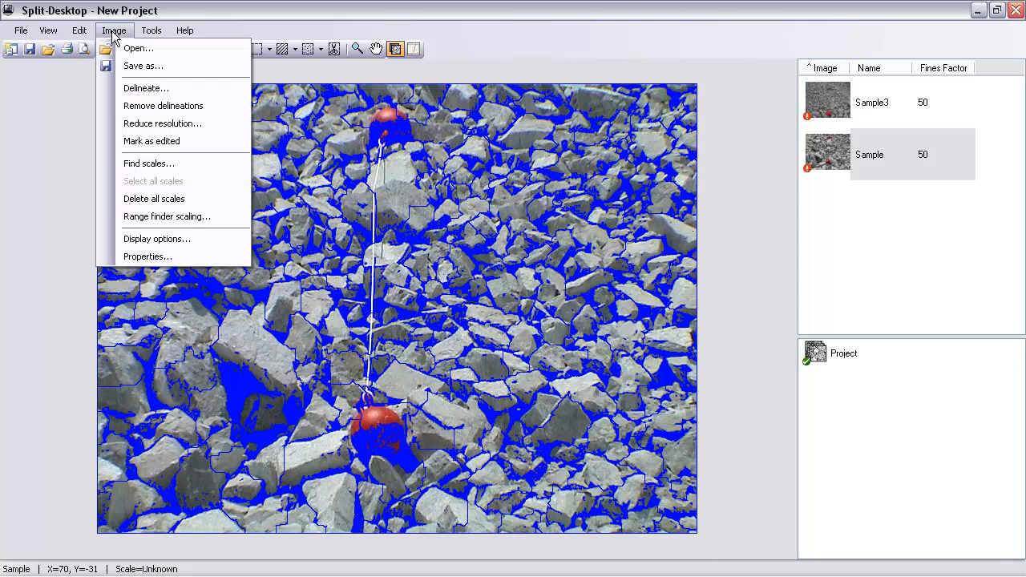
{"action": "left_click", "coordinate": [142, 108]}
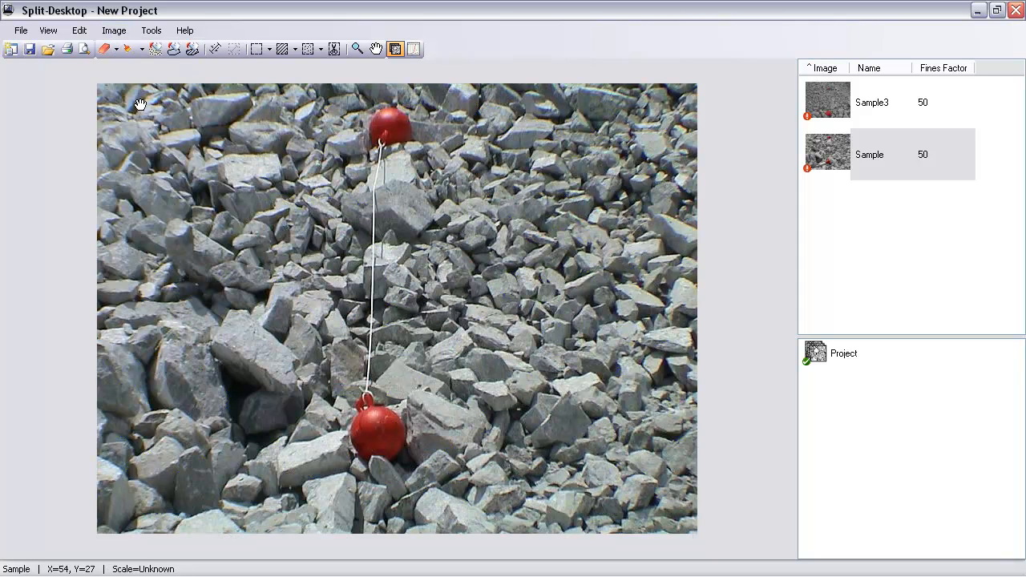
Delineate the Sample image with the level of delineation one mark below the midpoint and auto-fines off
{"action": "left_click", "coordinate": [114, 30]}
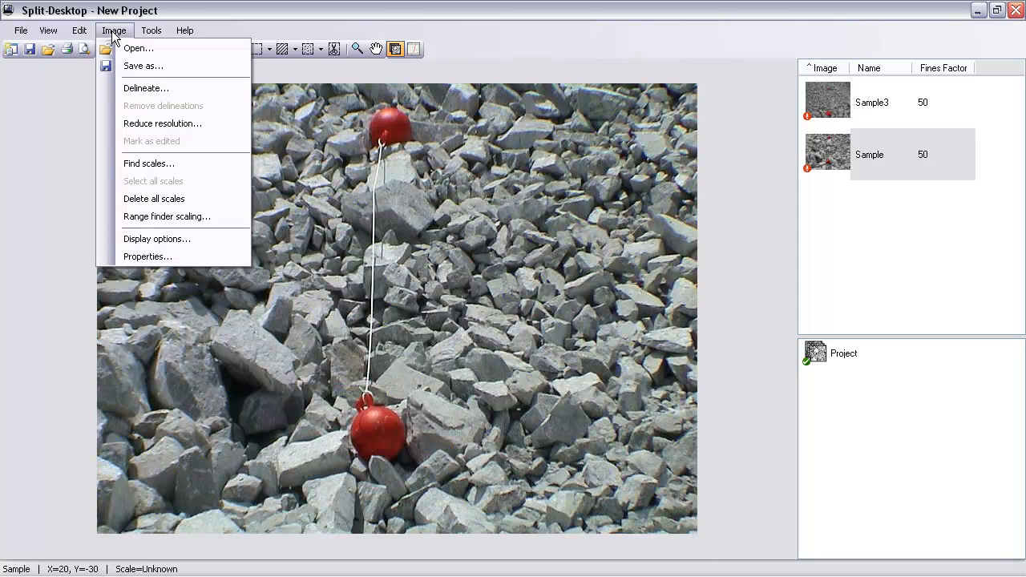
{"action": "left_click", "coordinate": [132, 87]}
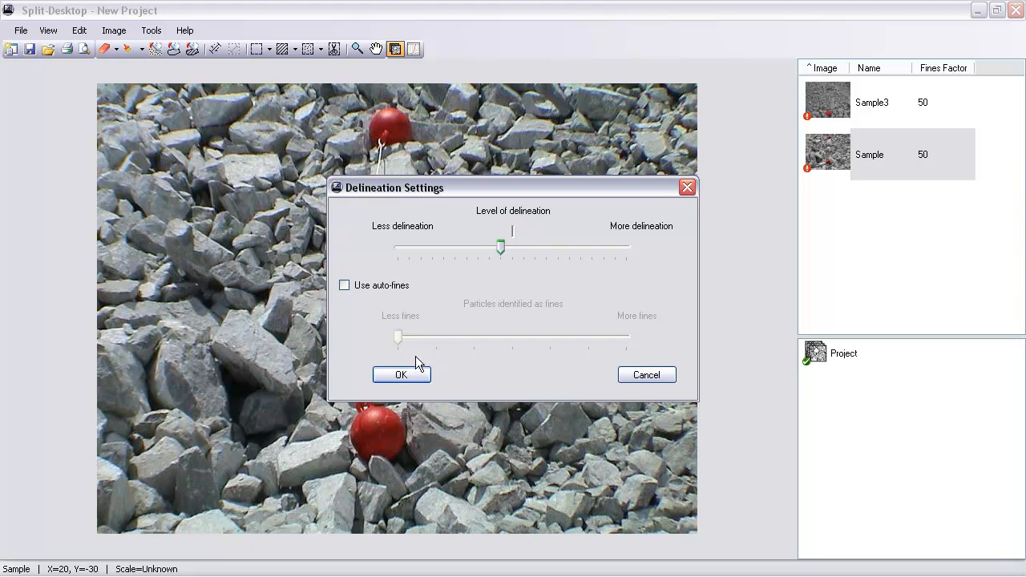
{"action": "left_click", "coordinate": [401, 374]}
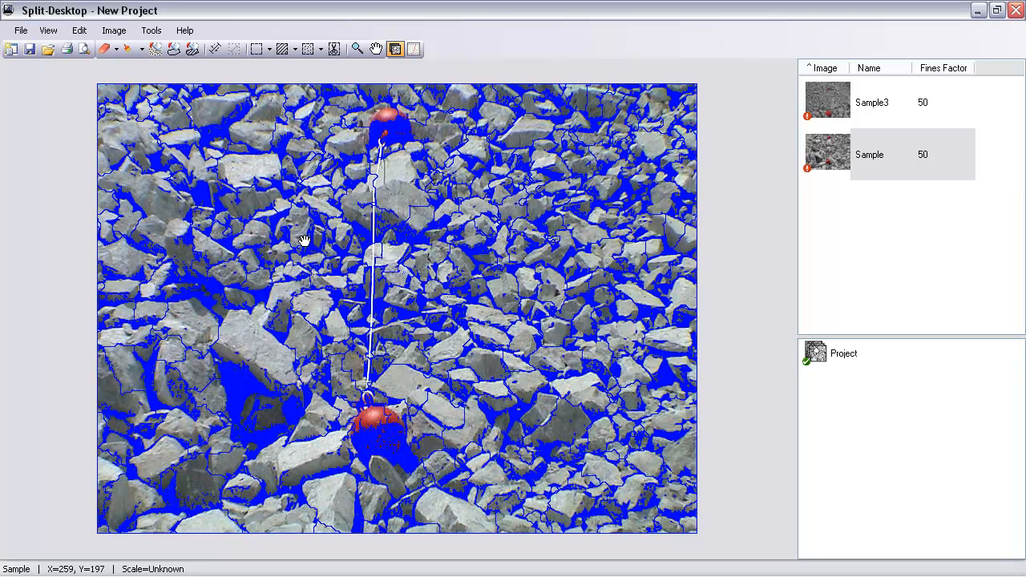
{"action": "mouse_move", "coordinate": [304, 238]}
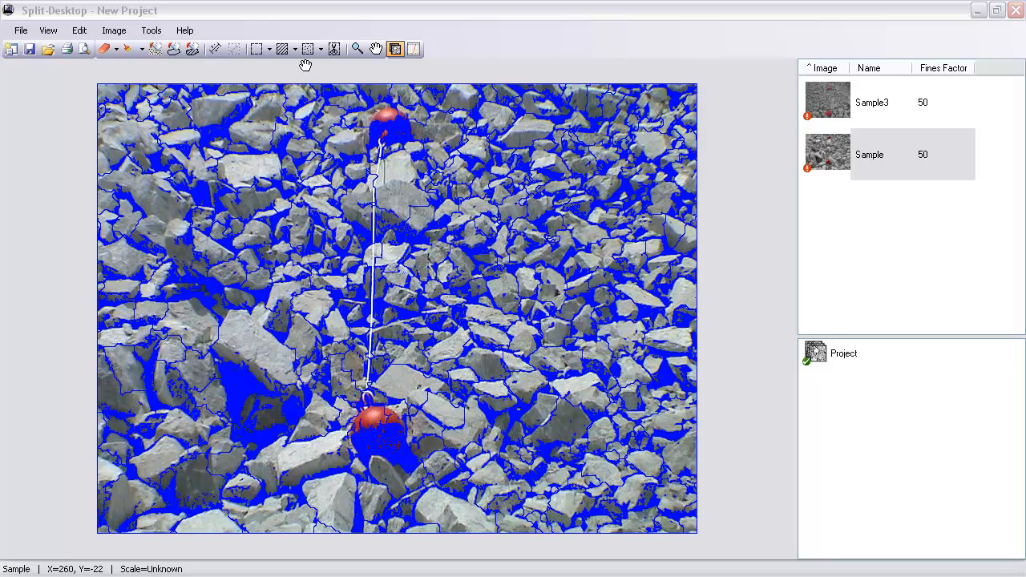
Hide the delineations and draw a 10-inch horizontal scale across the upper red ball
{"action": "left_click", "coordinate": [214, 50]}
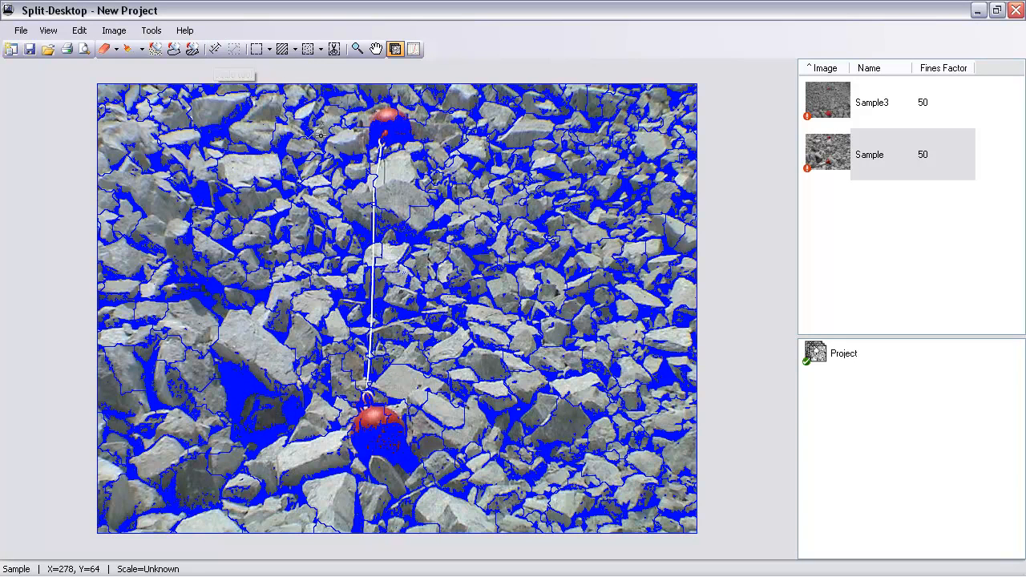
{"action": "key", "text": "space"}
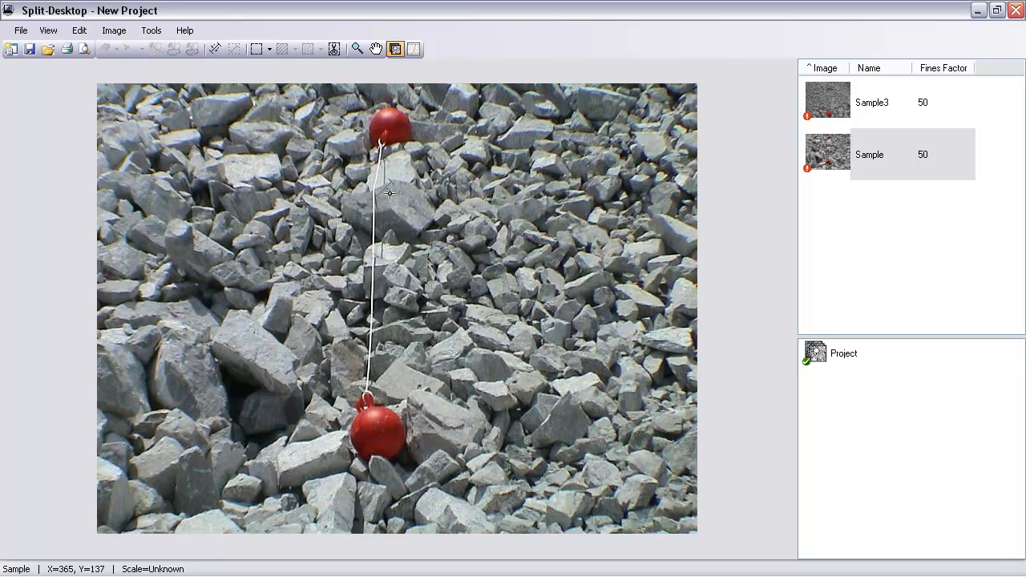
{"action": "key", "text": "space"}
{"action": "key", "text": "space"}
{"action": "left_click_drag", "start_coordinate": [366, 128], "coordinate": [412, 129]}
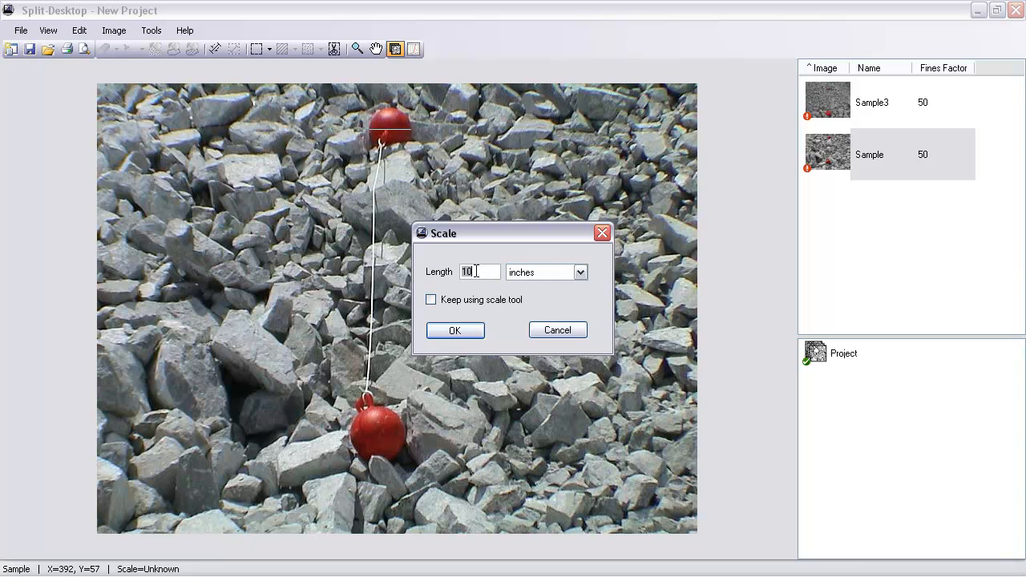
{"action": "left_click", "coordinate": [583, 272]}
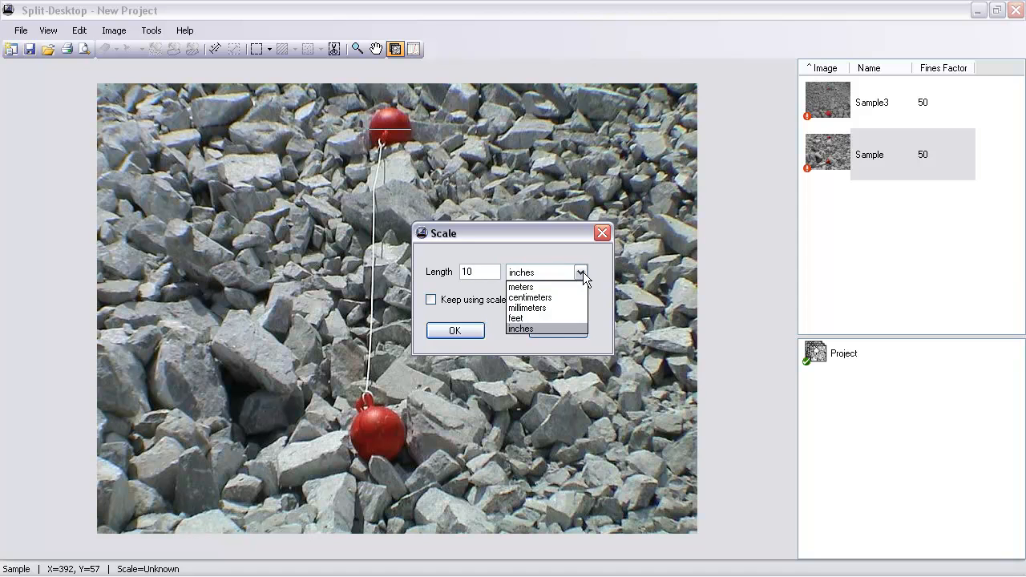
{"action": "left_click", "coordinate": [548, 328]}
{"action": "left_click", "coordinate": [457, 330]}
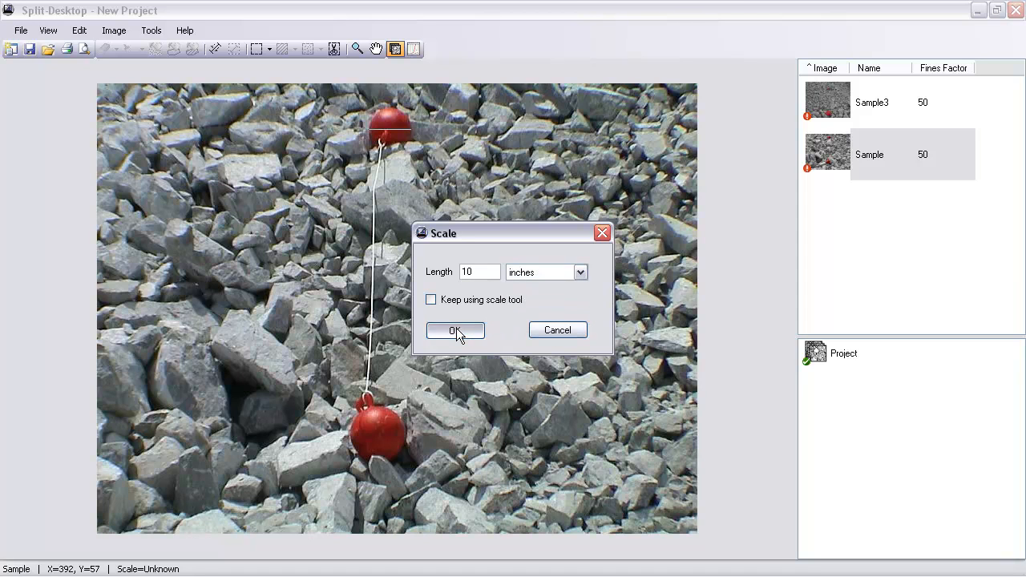
Draw a second 10-inch horizontal scale across the lower red ball
{"action": "left_click", "coordinate": [214, 50]}
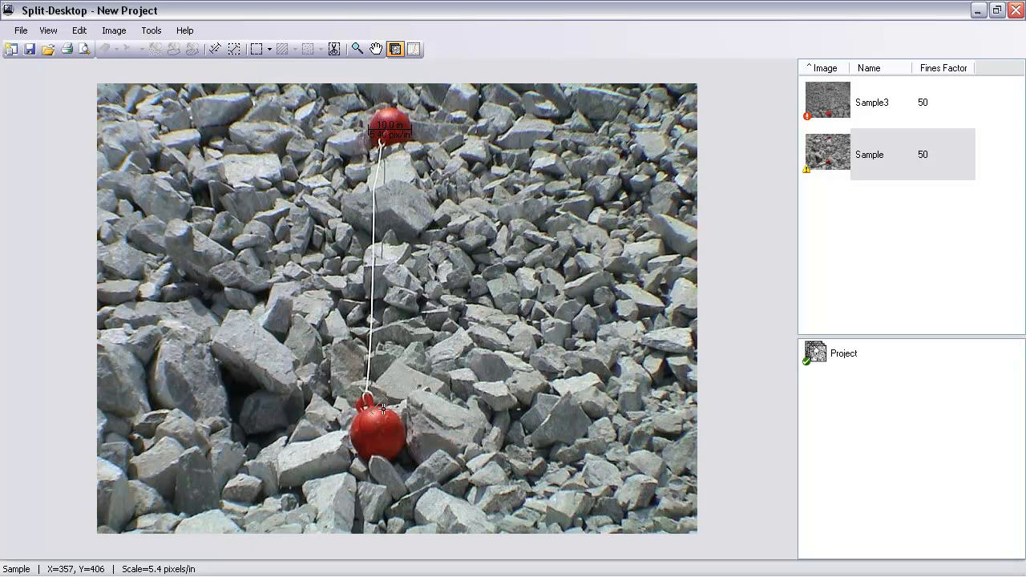
{"action": "left_click_drag", "start_coordinate": [353, 435], "coordinate": [406, 433]}
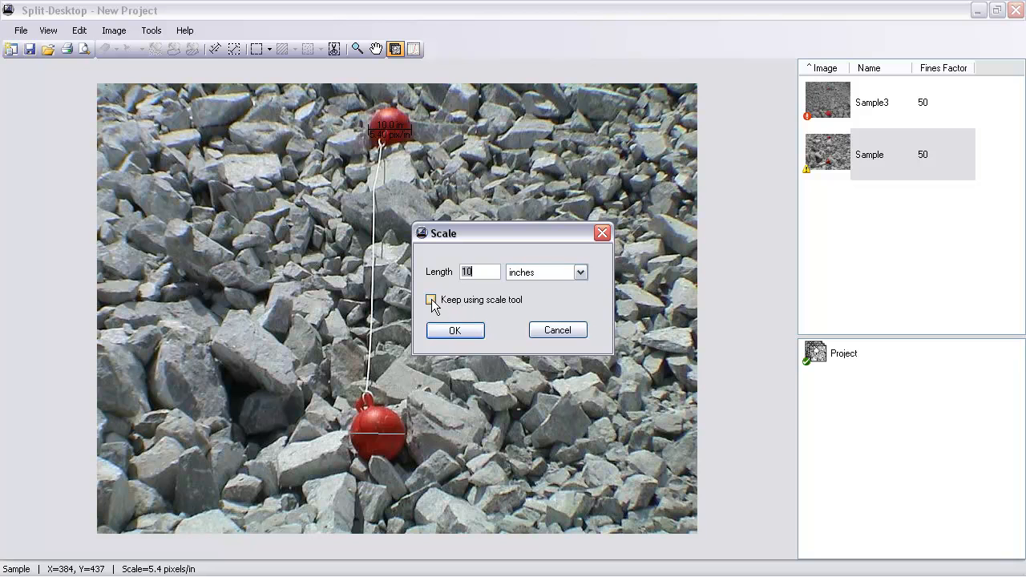
{"action": "left_click", "coordinate": [455, 331]}
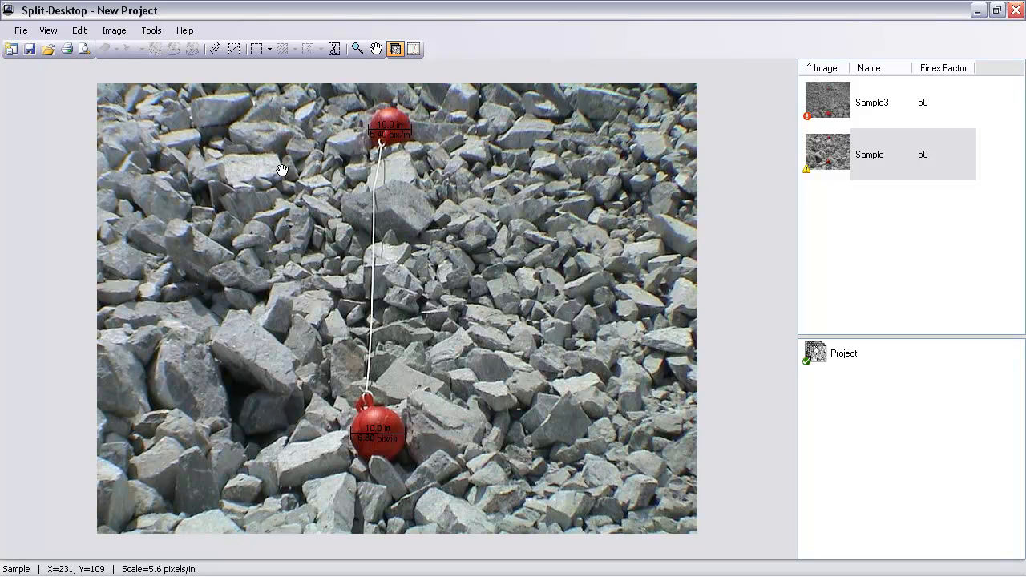
Remove the upper ball's scale and stretch the lower ball's scale past the ball's edge onto the adjacent rocks
{"action": "left_click", "coordinate": [233, 50]}
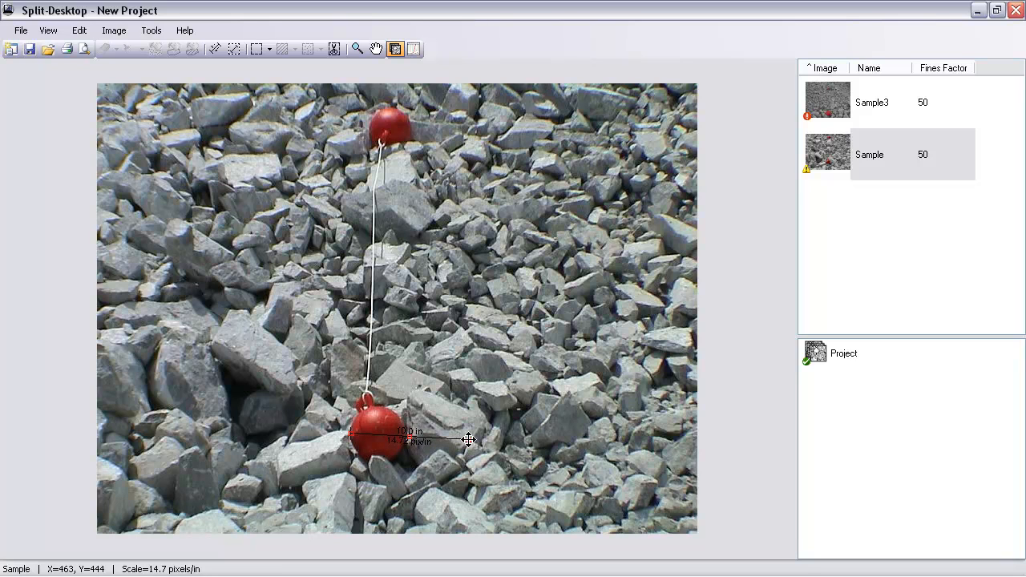
{"action": "left_click", "coordinate": [468, 439]}
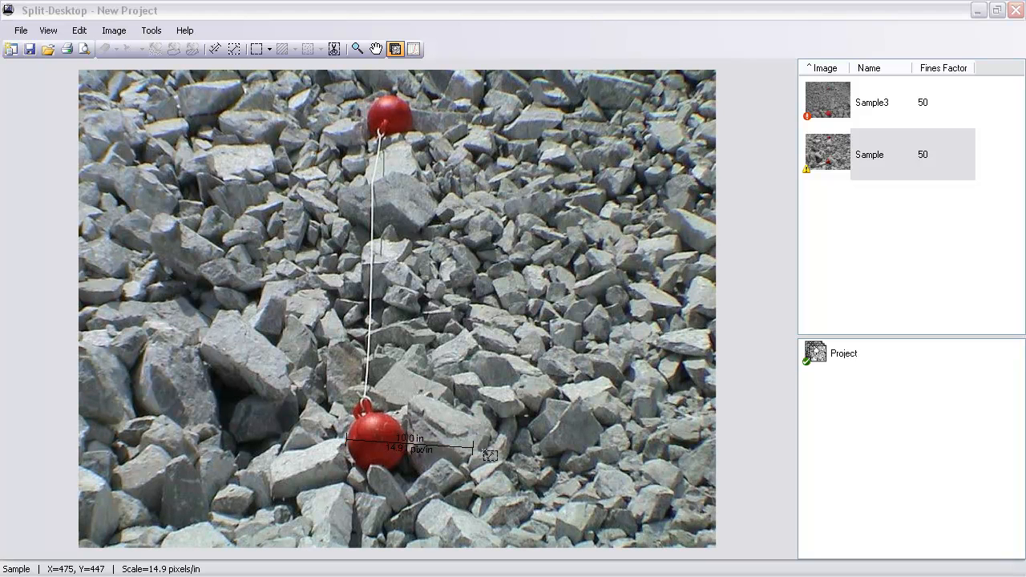
Redraw a 10-inch scale precisely across the full width of the upper red ball
{"action": "left_click", "coordinate": [358, 49]}
{"action": "left_click", "coordinate": [397, 119]}
{"action": "left_click", "coordinate": [397, 119]}
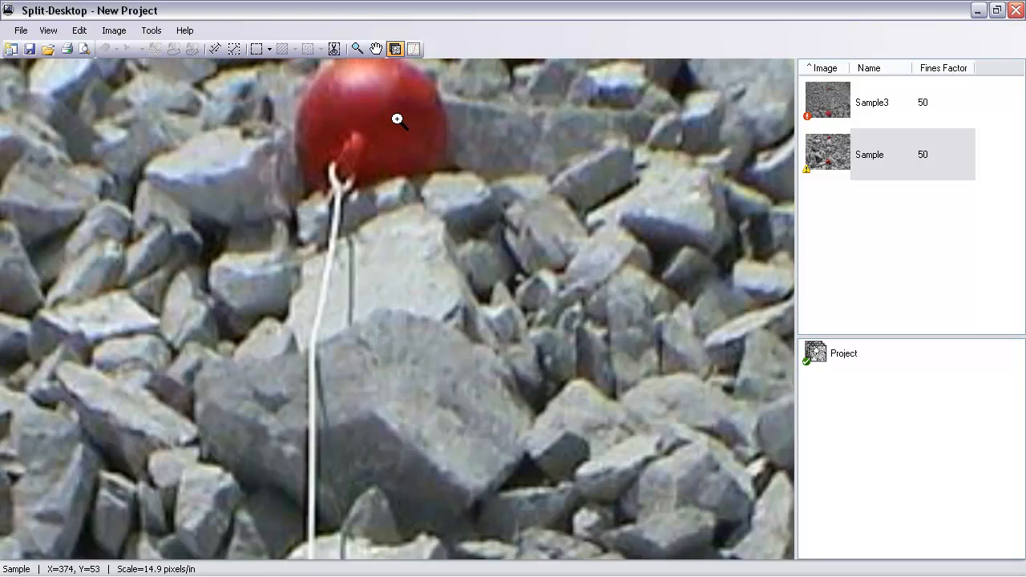
{"action": "left_click", "coordinate": [397, 118]}
{"action": "left_click", "coordinate": [396, 119]}
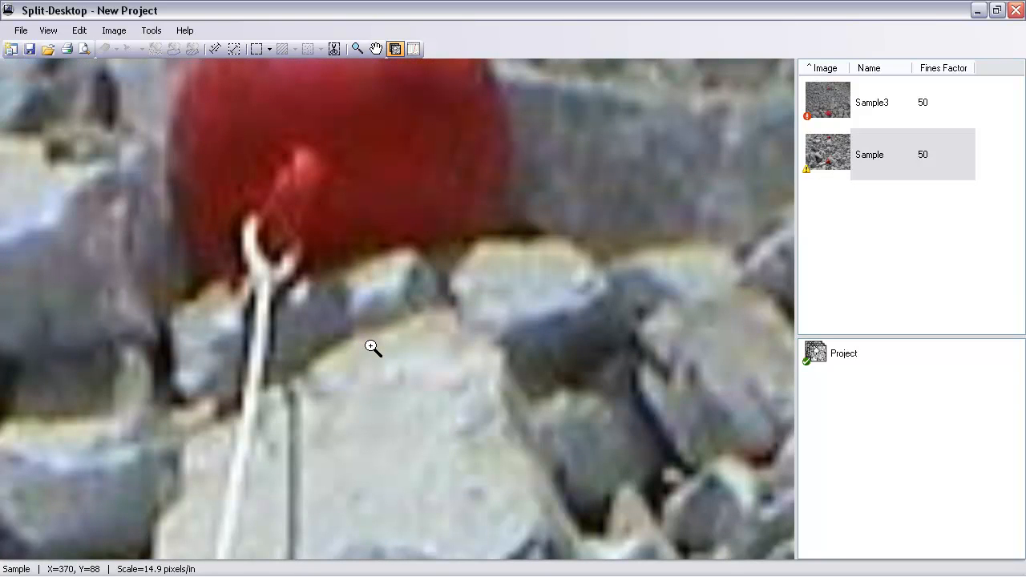
{"action": "scroll", "coordinate": [372, 348], "scroll_direction": "down", "scroll_amount": 8}
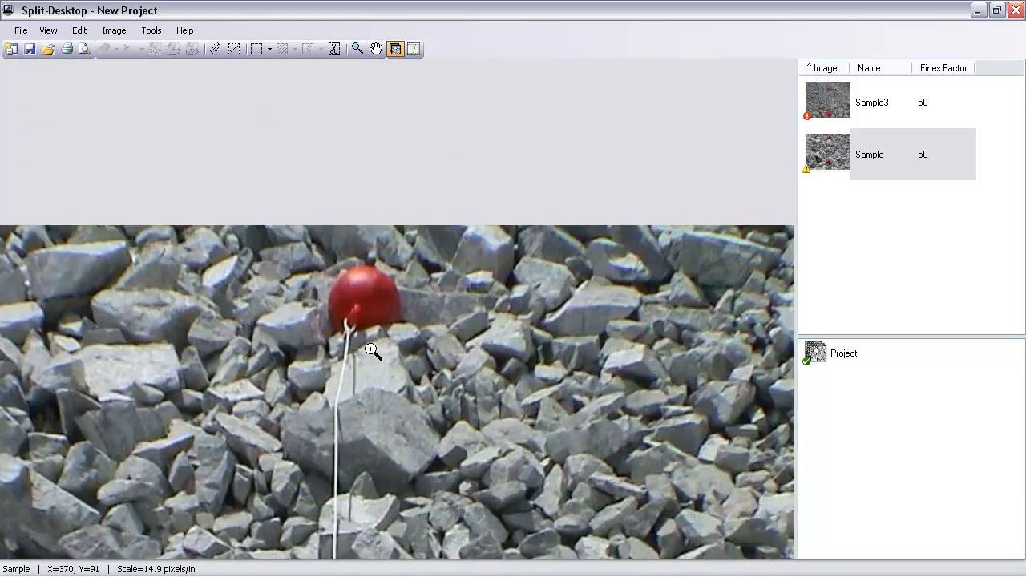
{"action": "scroll", "coordinate": [372, 349], "scroll_direction": "up", "scroll_amount": 6}
{"action": "scroll", "coordinate": [372, 349], "scroll_direction": "down", "scroll_amount": 5}
{"action": "scroll", "coordinate": [372, 350], "scroll_direction": "up", "scroll_amount": 3}
{"action": "scroll", "coordinate": [372, 349], "scroll_direction": "up", "scroll_amount": 1}
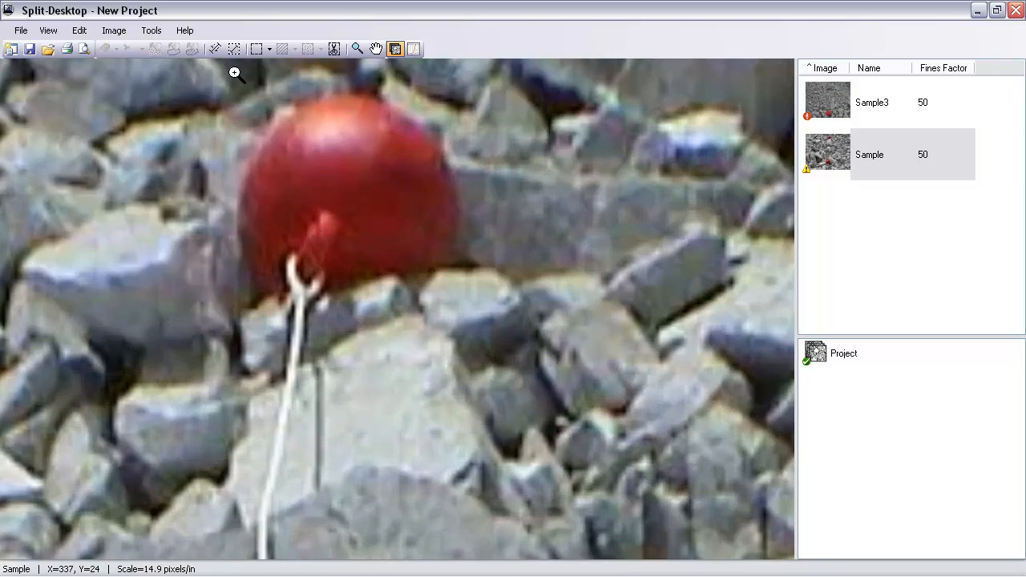
{"action": "left_click_drag", "start_coordinate": [240, 199], "coordinate": [462, 199]}
{"action": "left_click", "coordinate": [472, 332]}
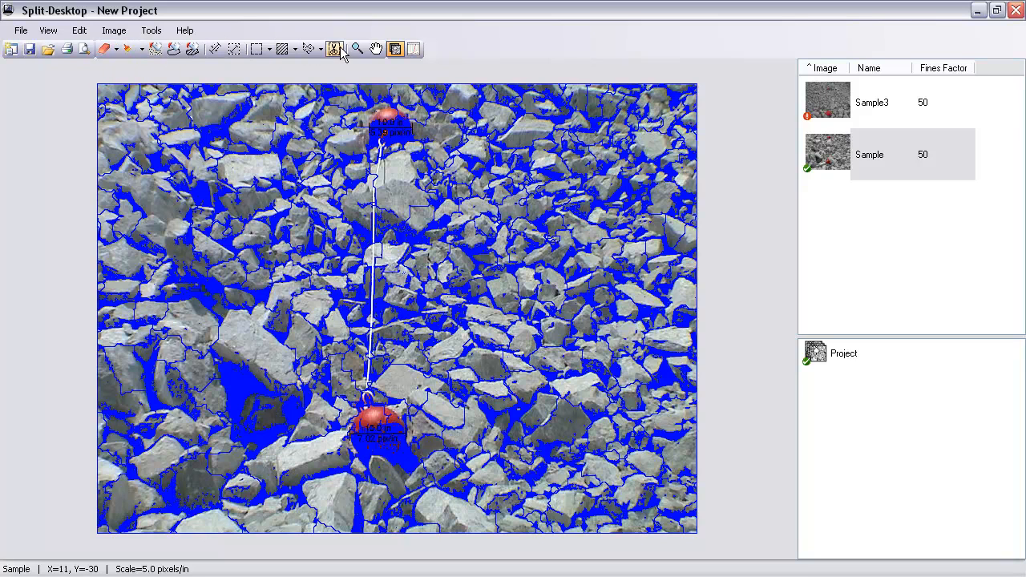
Erase the stray boundary lines inside the large dark rock in the image's lower left with the second-largest eraser size
{"action": "left_click", "coordinate": [116, 50]}
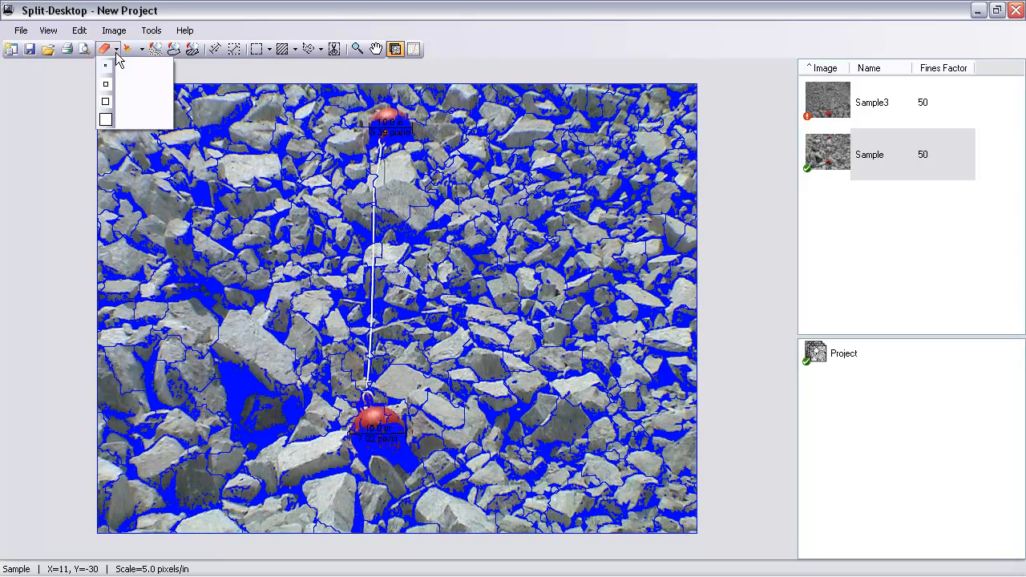
{"action": "left_click", "coordinate": [105, 101]}
{"action": "mouse_move", "coordinate": [188, 388]}
{"action": "left_mouse_down"}
{"action": "mouse_move", "coordinate": [170, 365]}
{"action": "mouse_move", "coordinate": [179, 386]}
{"action": "mouse_move", "coordinate": [189, 374]}
{"action": "mouse_move", "coordinate": [169, 367]}
{"action": "mouse_move", "coordinate": [193, 393]}
{"action": "mouse_move", "coordinate": [179, 371]}
{"action": "left_mouse_up"}
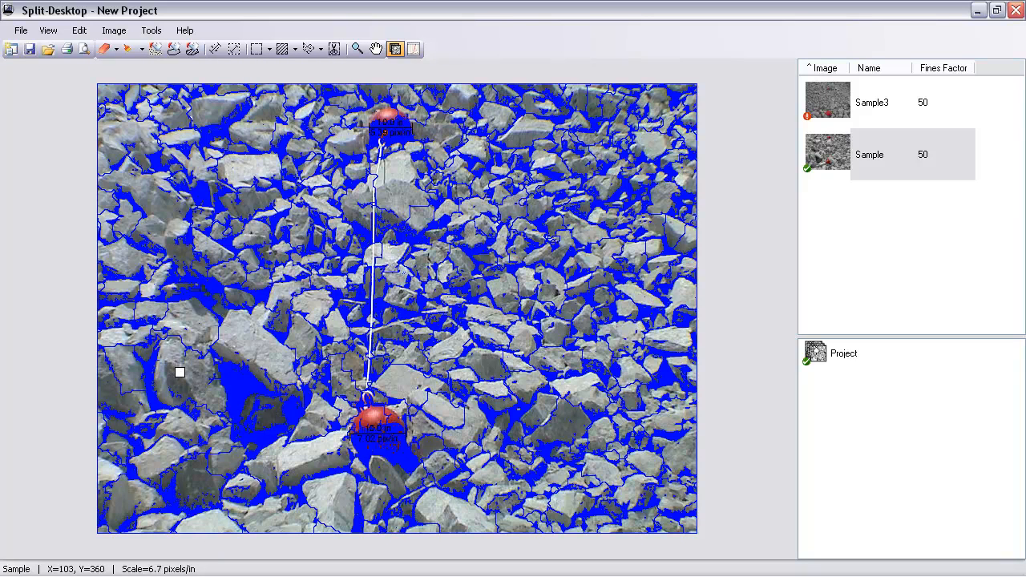
Draw the missing boundary along the upper edge of the large rock below the upper ball with the second-smallest pencil size
{"action": "left_click", "coordinate": [141, 50]}
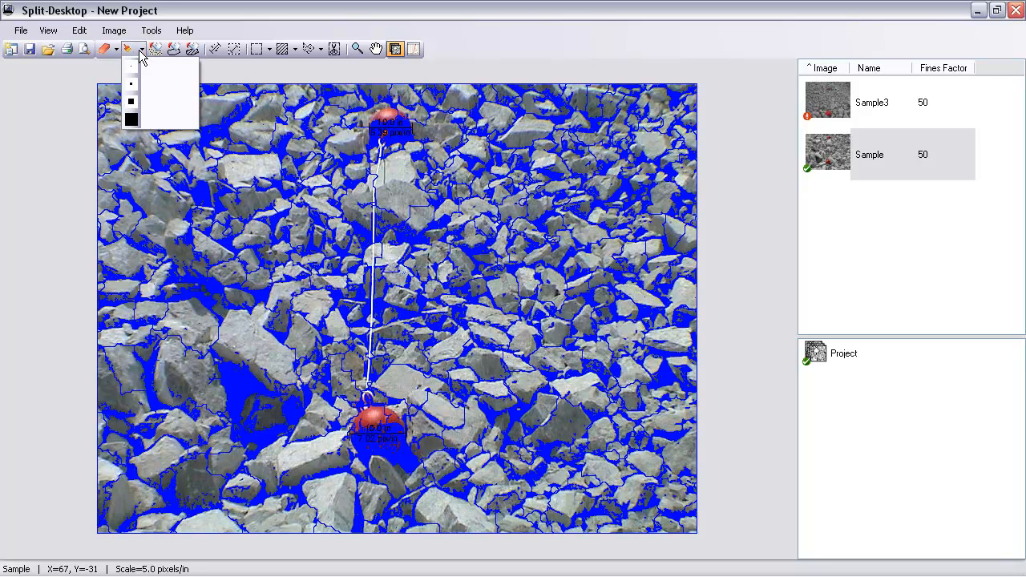
{"action": "left_click", "coordinate": [137, 88]}
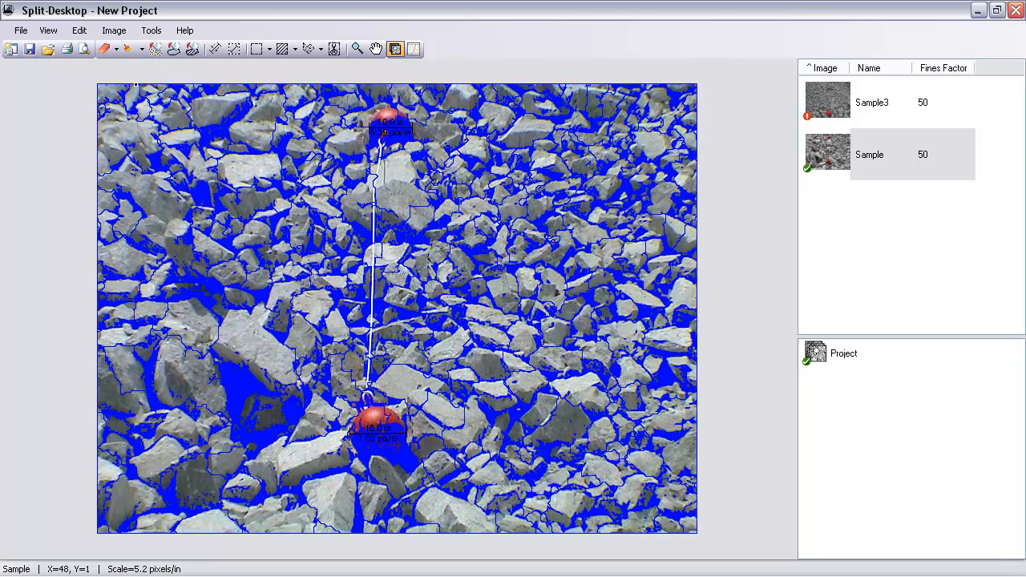
{"action": "left_click_drag", "start_coordinate": [415, 185], "coordinate": [416, 183]}
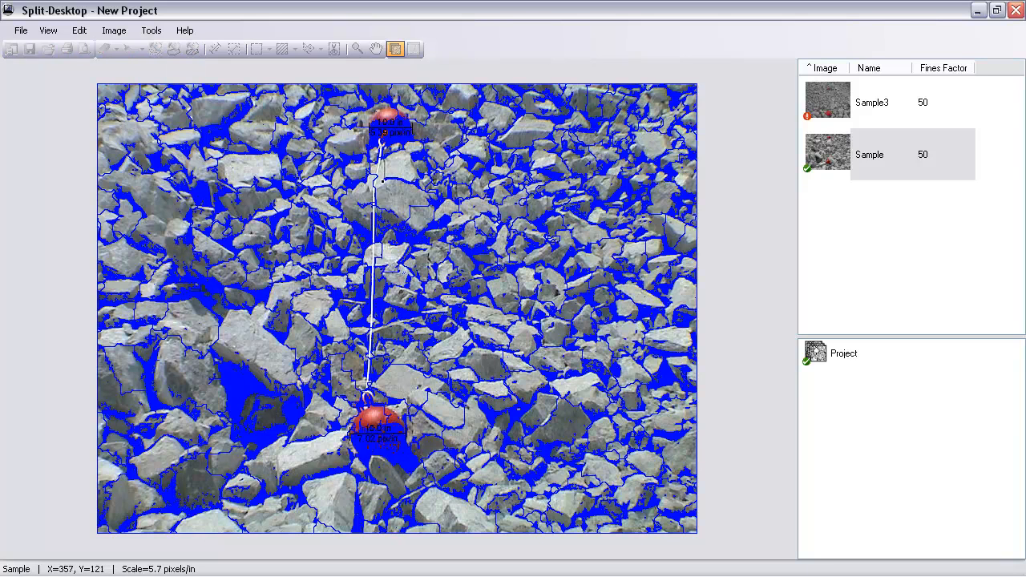
{"action": "left_click_drag", "start_coordinate": [341, 194], "coordinate": [340, 195]}
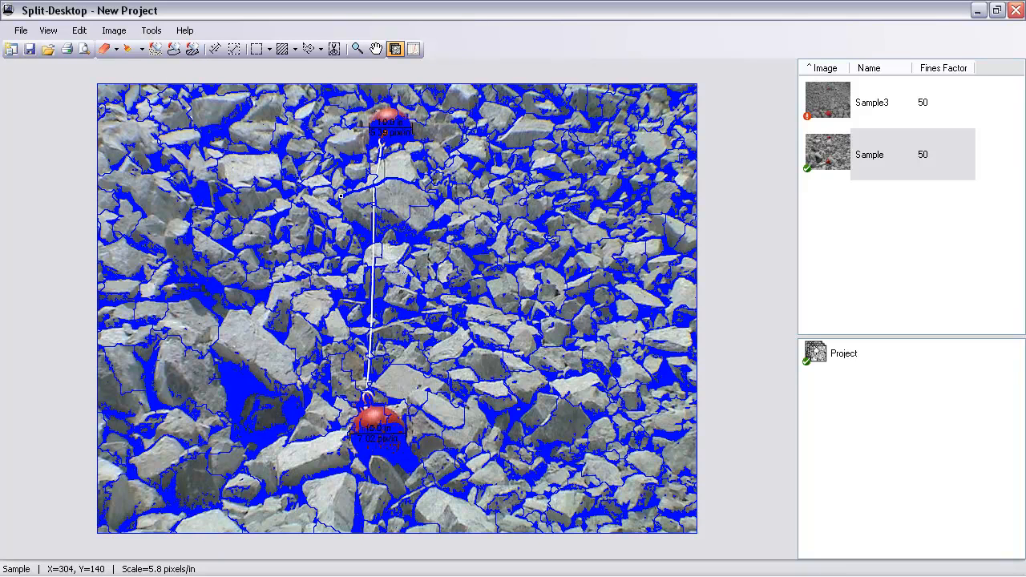
Fill three adjacent particles near the image's upper-right corner as fines
{"action": "left_click", "coordinate": [154, 51]}
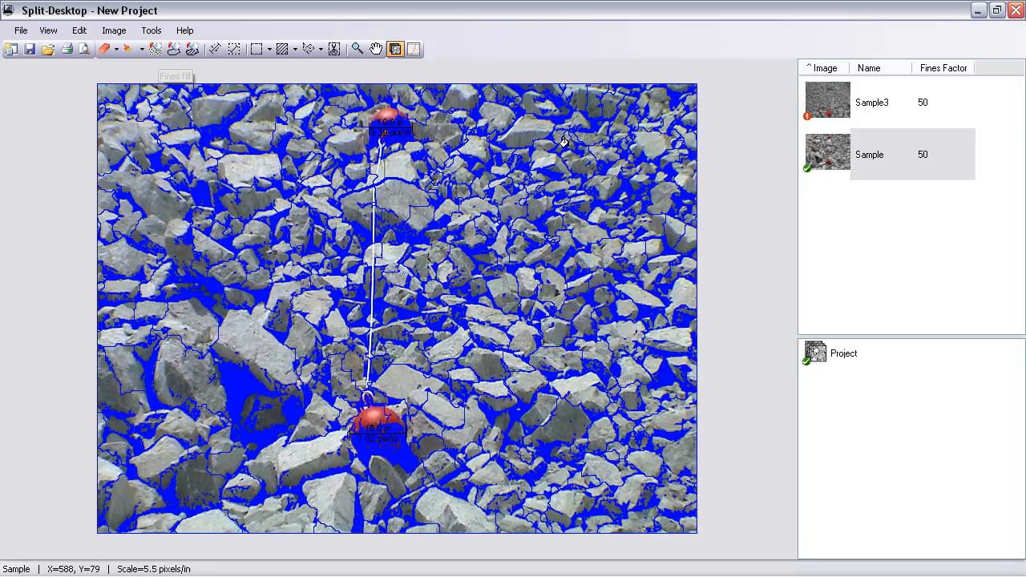
{"action": "left_click", "coordinate": [654, 103]}
{"action": "left_click", "coordinate": [653, 140]}
{"action": "left_click", "coordinate": [687, 134]}
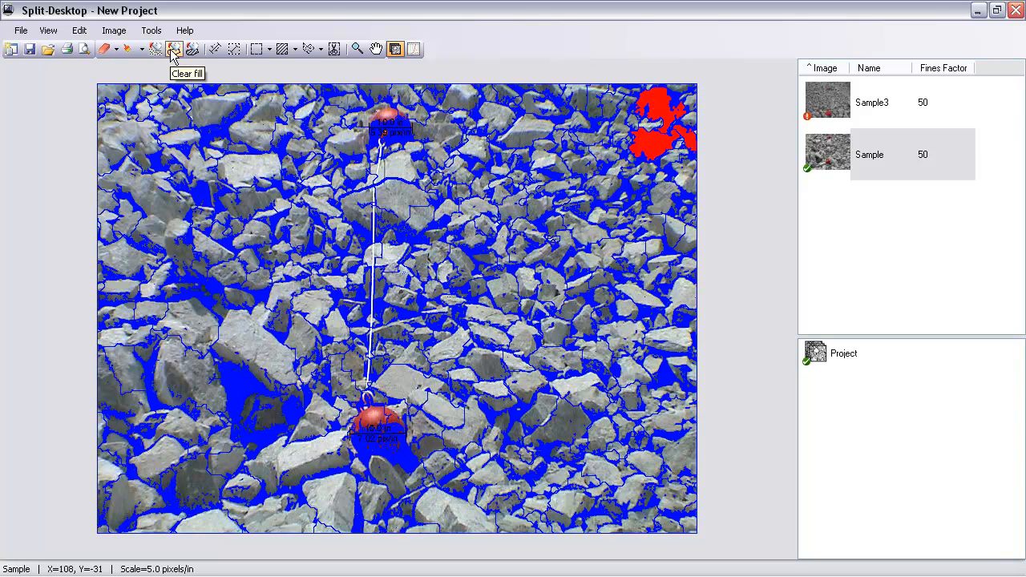
Clear the fines fill from the three particles near the image's upper-right corner
{"action": "left_click", "coordinate": [643, 132]}
{"action": "left_click", "coordinate": [656, 101]}
{"action": "left_click", "coordinate": [686, 132]}
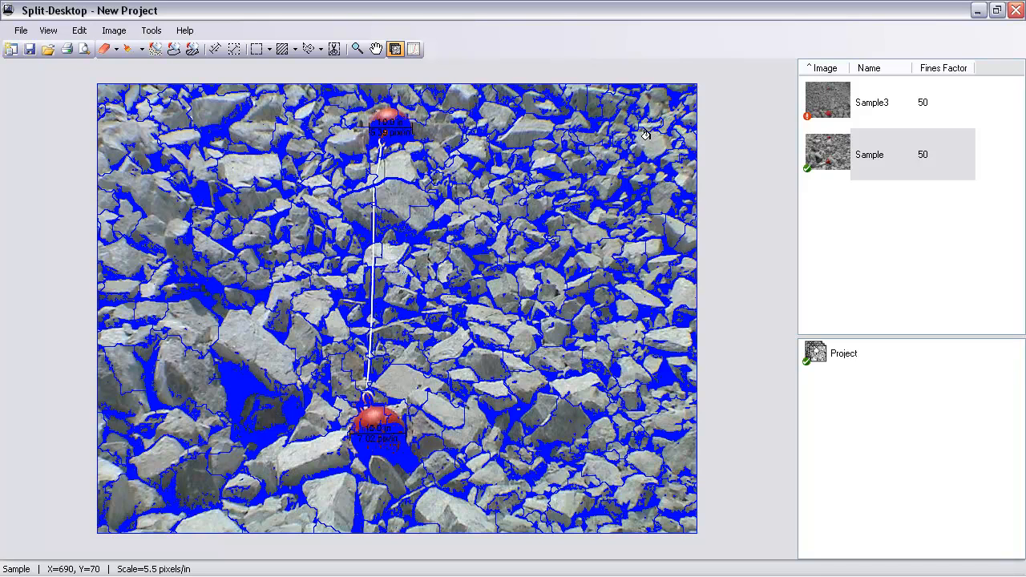
Mask-fill the upper red ball and cover the lower red ball with a circular mask
{"action": "left_click", "coordinate": [192, 49]}
{"action": "left_click", "coordinate": [383, 111]}
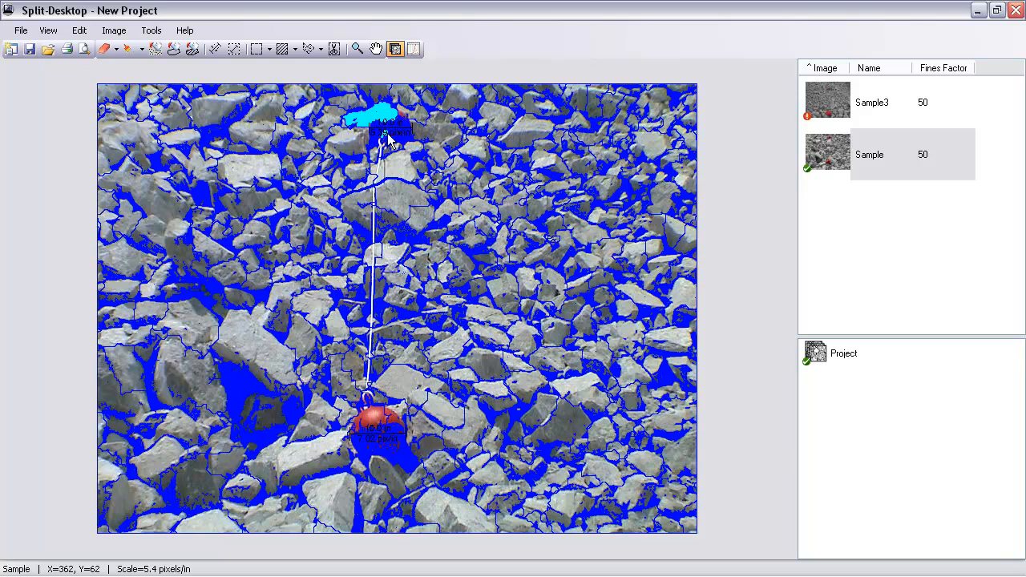
{"action": "left_click", "coordinate": [296, 51]}
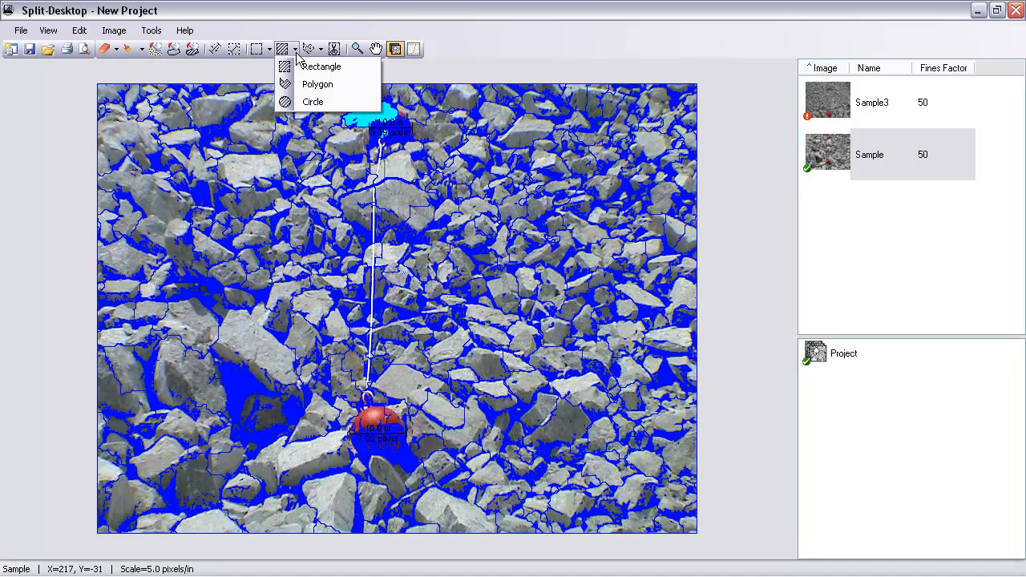
{"action": "left_click", "coordinate": [293, 107]}
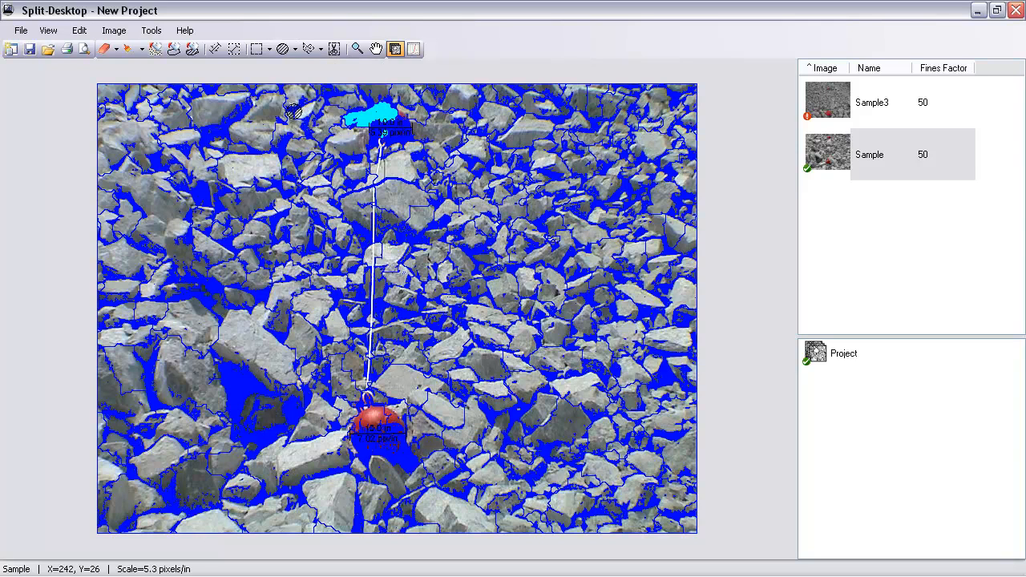
{"action": "left_click_drag", "start_coordinate": [362, 419], "coordinate": [393, 450]}
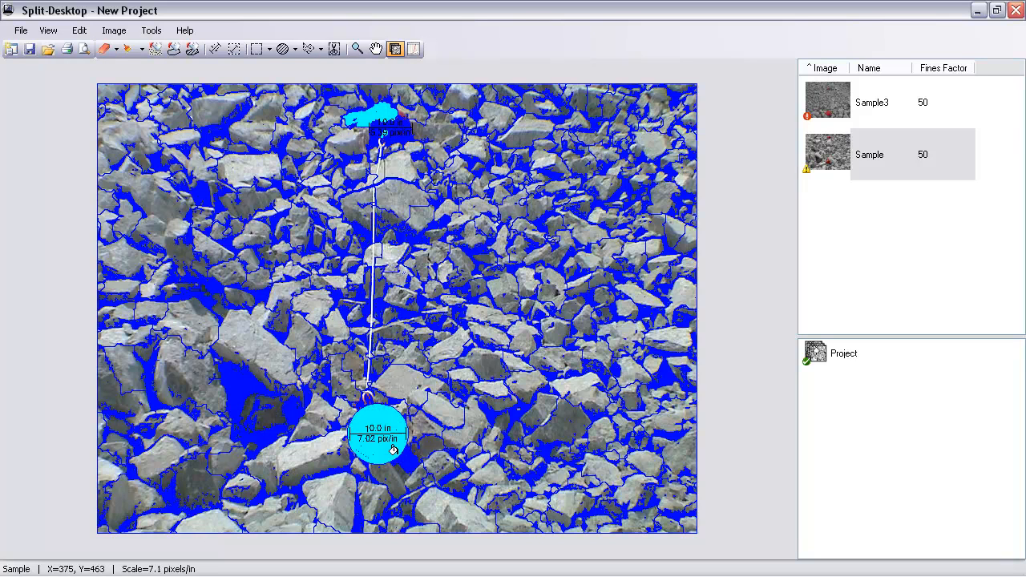
Try marking a polygonal area of rocks in the image's upper right as fines, and undo it
{"action": "left_click", "coordinate": [320, 50]}
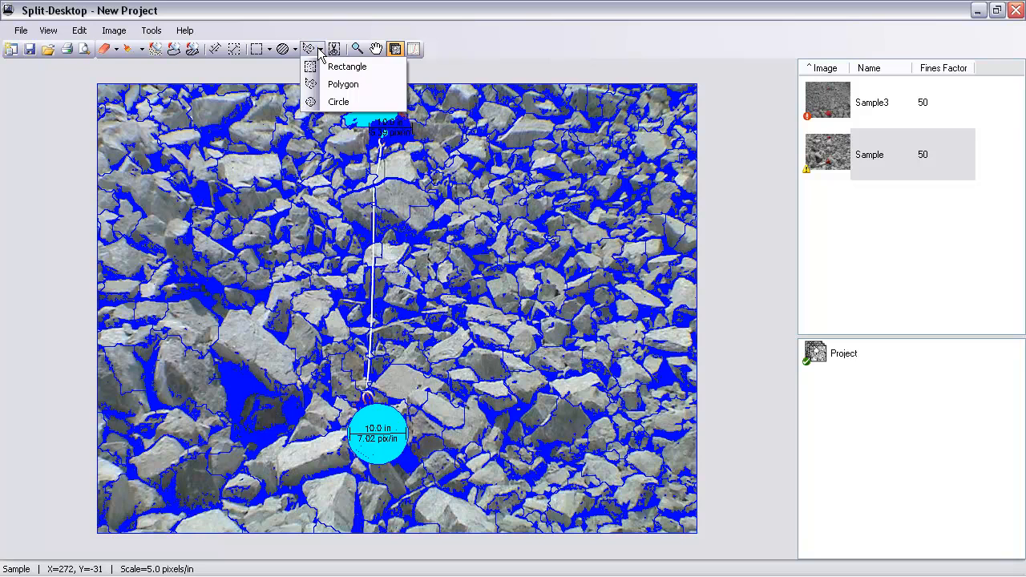
{"action": "left_click", "coordinate": [342, 84]}
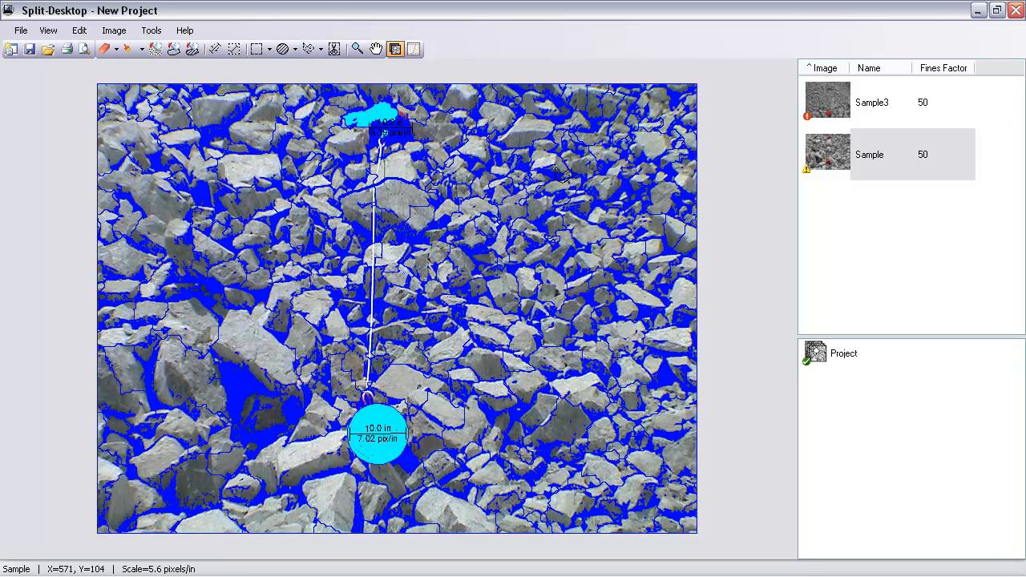
{"action": "left_click", "coordinate": [555, 137]}
{"action": "left_click", "coordinate": [621, 257]}
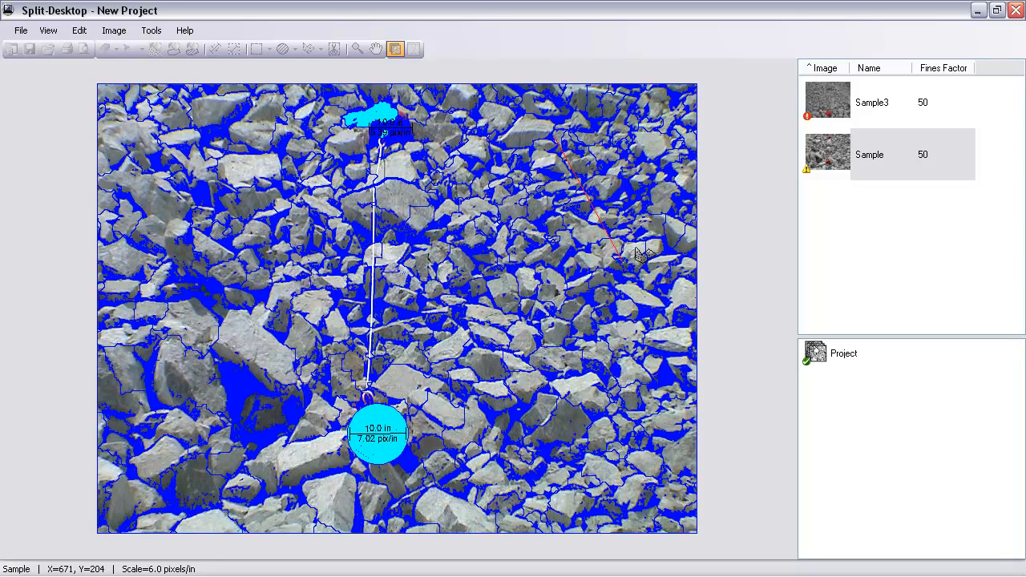
{"action": "left_click", "coordinate": [664, 123]}
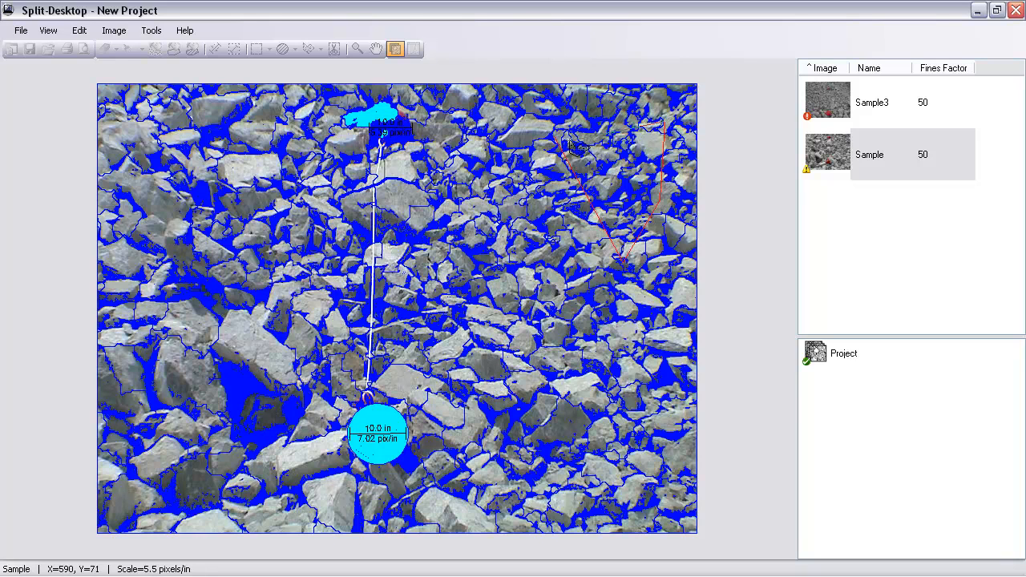
{"action": "left_click", "coordinate": [553, 138]}
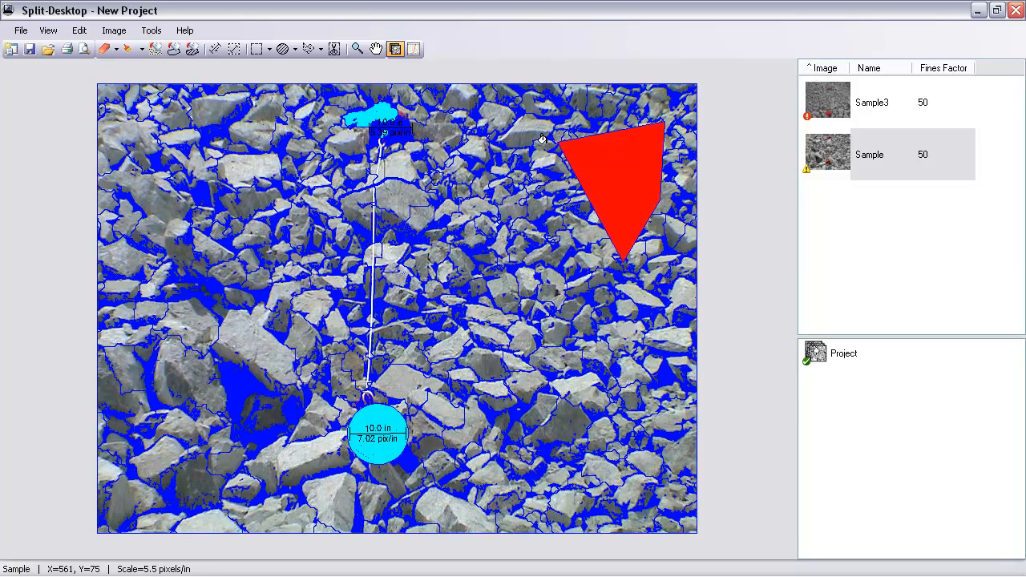
{"action": "left_click", "coordinate": [77, 31]}
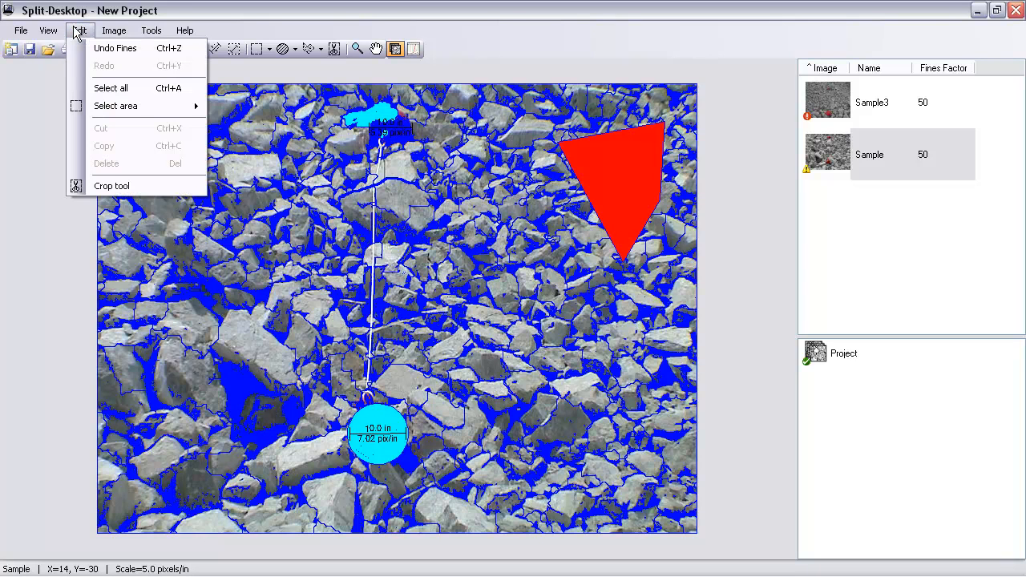
{"action": "left_click", "coordinate": [99, 49]}
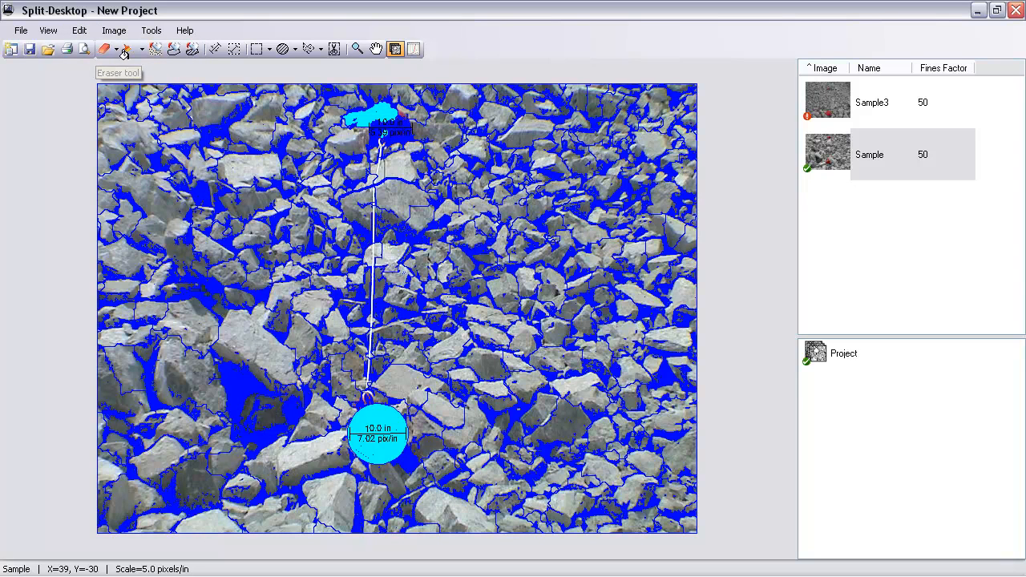
Erase the blue boundary fill along the lower edge of the large rock in the image's lower left
{"action": "left_click", "coordinate": [103, 53]}
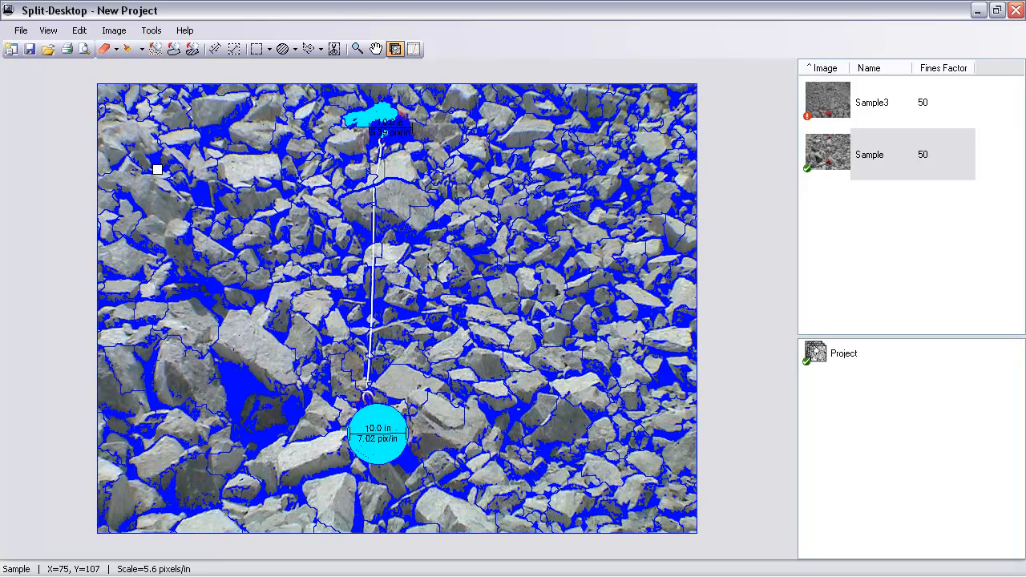
{"action": "mouse_move", "coordinate": [251, 362]}
{"action": "left_mouse_down"}
{"action": "mouse_move", "coordinate": [273, 386]}
{"action": "mouse_move", "coordinate": [229, 355]}
{"action": "mouse_move", "coordinate": [277, 383]}
{"action": "mouse_move", "coordinate": [261, 355]}
{"action": "mouse_move", "coordinate": [273, 390]}
{"action": "mouse_move", "coordinate": [295, 404]}
{"action": "left_mouse_up"}
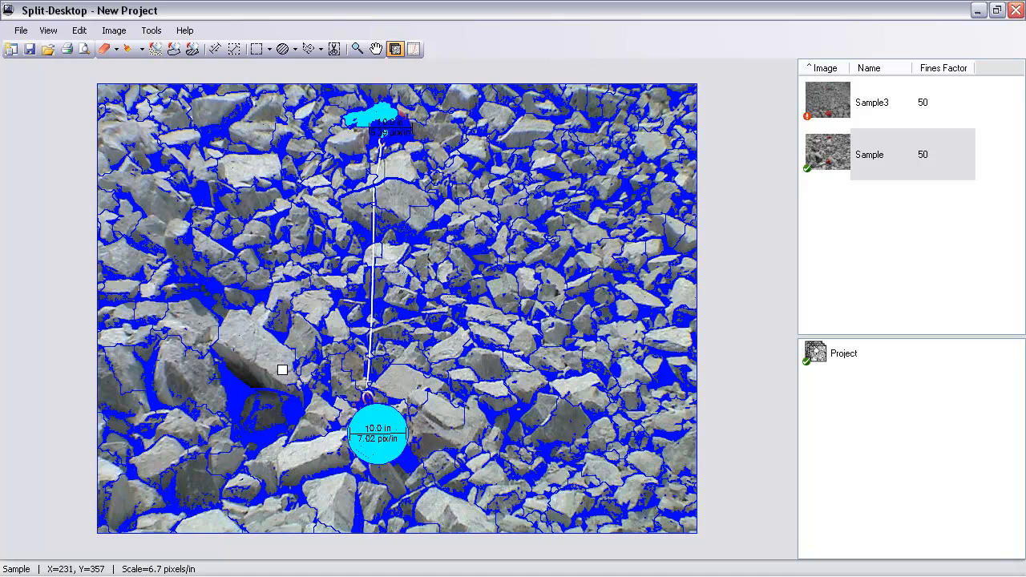
{"action": "mouse_move", "coordinate": [275, 365]}
{"action": "left_mouse_down"}
{"action": "mouse_move", "coordinate": [241, 341]}
{"action": "mouse_move", "coordinate": [277, 370]}
{"action": "left_mouse_up"}
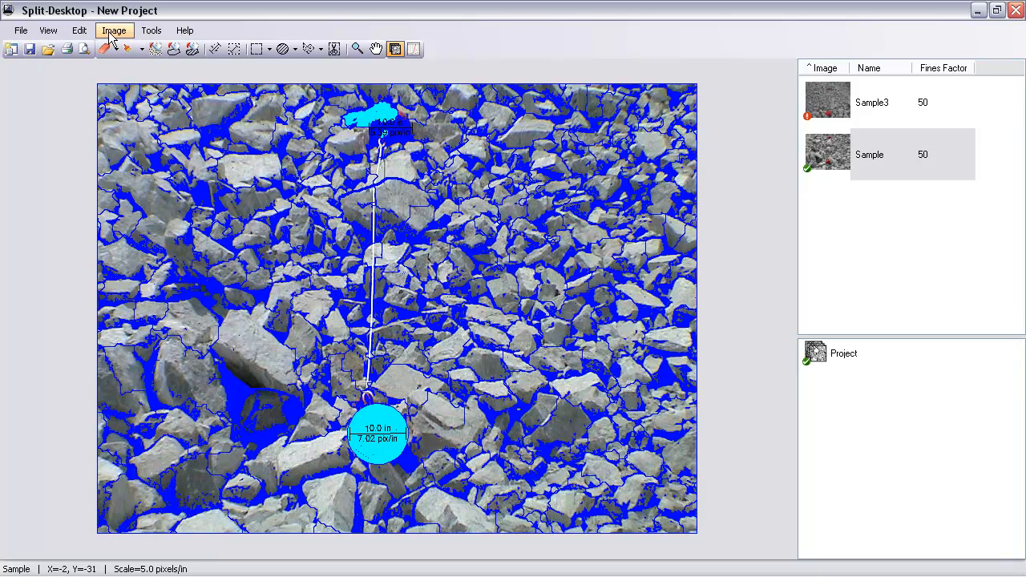
Turn on mouse-over highlighting of particles in the image display options
{"action": "left_click", "coordinate": [113, 31]}
{"action": "left_click", "coordinate": [165, 239]}
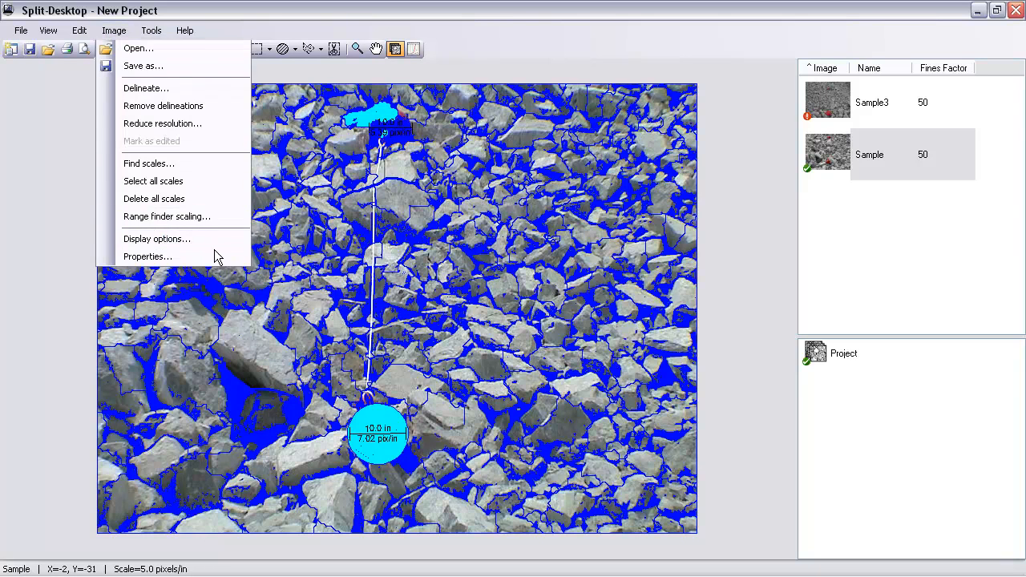
{"action": "left_click", "coordinate": [387, 258]}
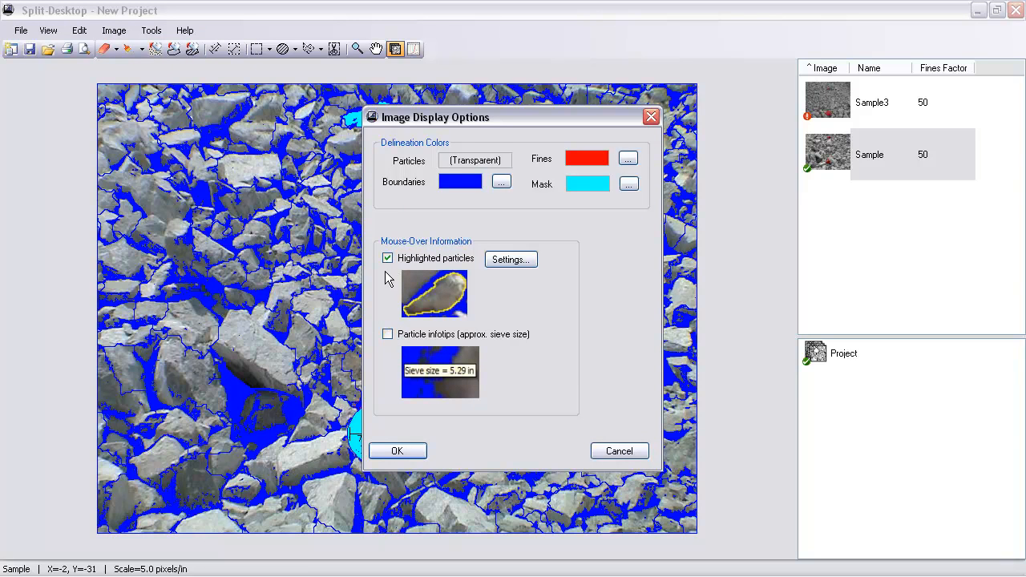
{"action": "left_click", "coordinate": [396, 453]}
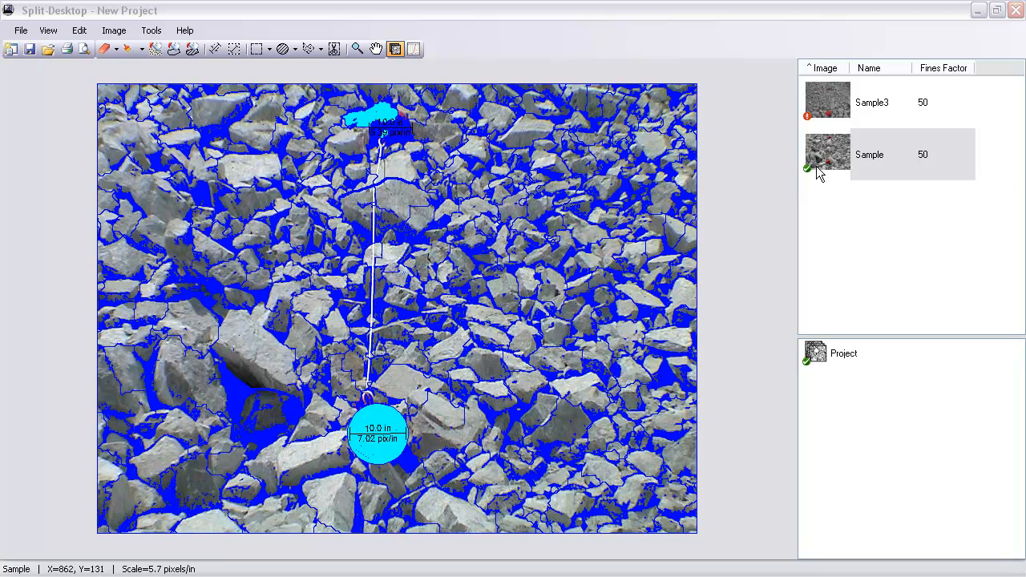
{"action": "mouse_move", "coordinate": [824, 158]}
{"action": "right_click", "coordinate": [839, 164]}
{"action": "left_click", "coordinate": [878, 263]}
Show the size distribution results for the Sample image
{"action": "left_click", "coordinate": [834, 158]}
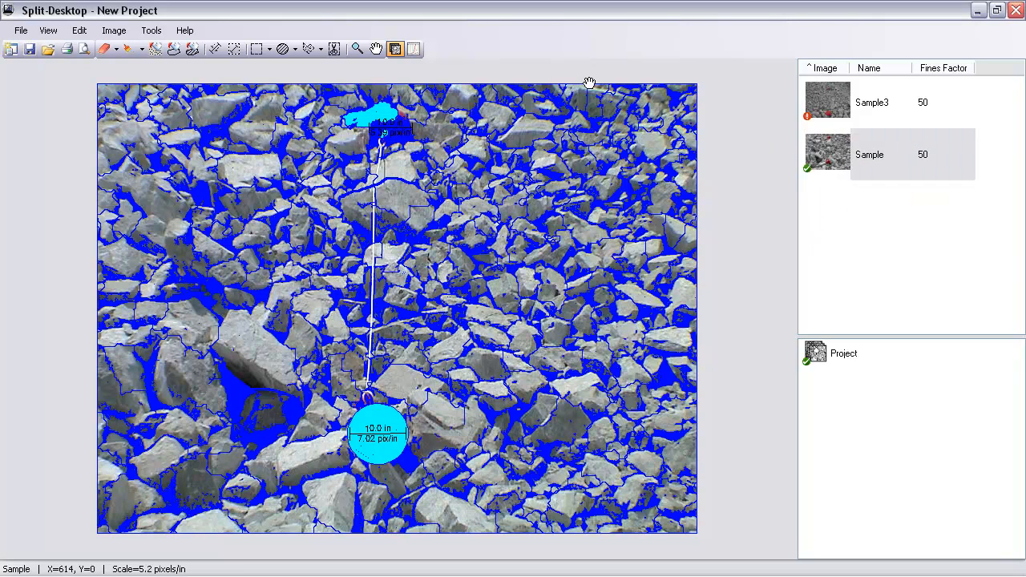
{"action": "left_click", "coordinate": [413, 50]}
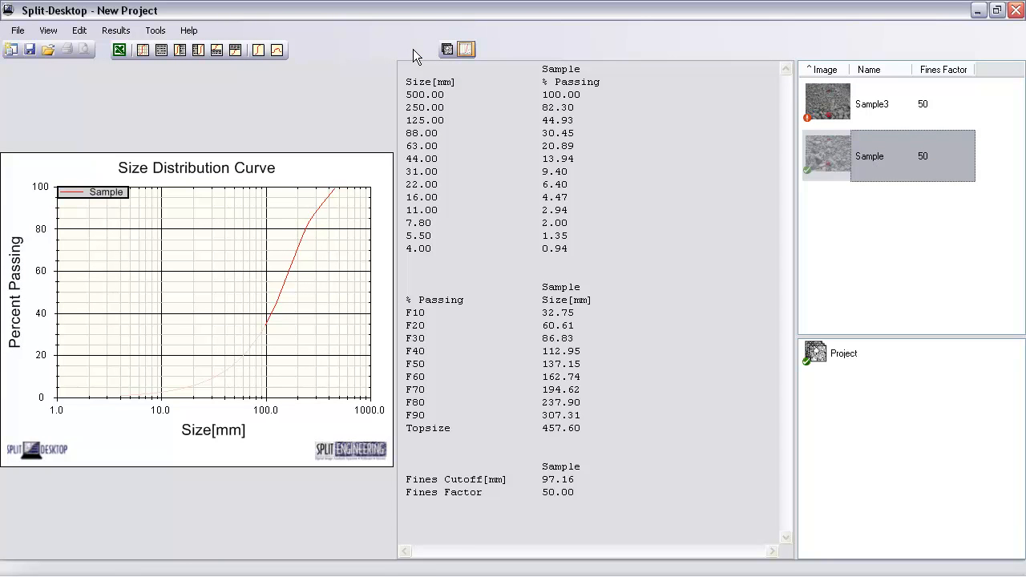
Examine the results options for graph content, colors, legend and logos, text content, sieve series, FXO series and reference curves
{"action": "right_click", "coordinate": [189, 264]}
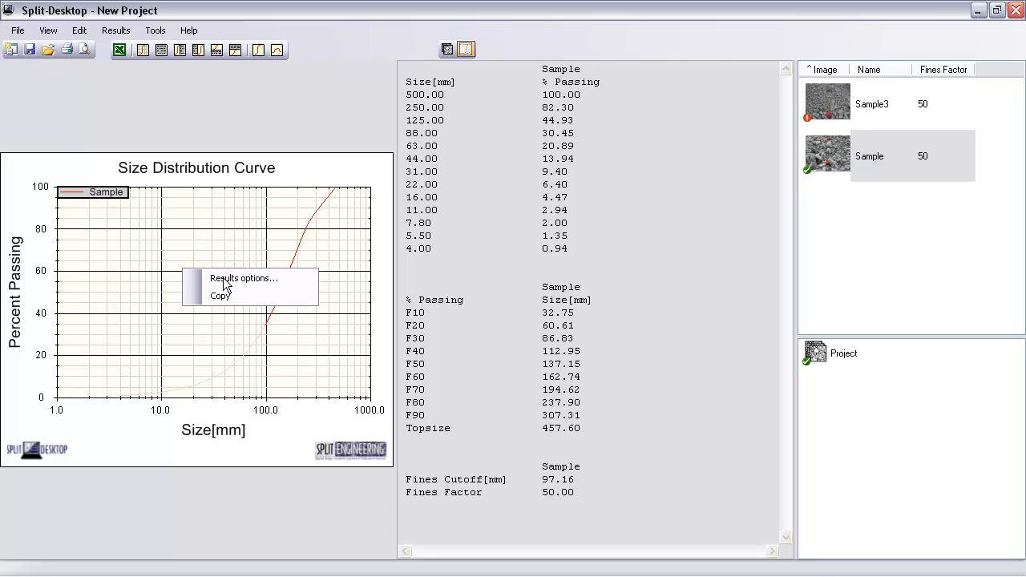
{"action": "left_click", "coordinate": [225, 279]}
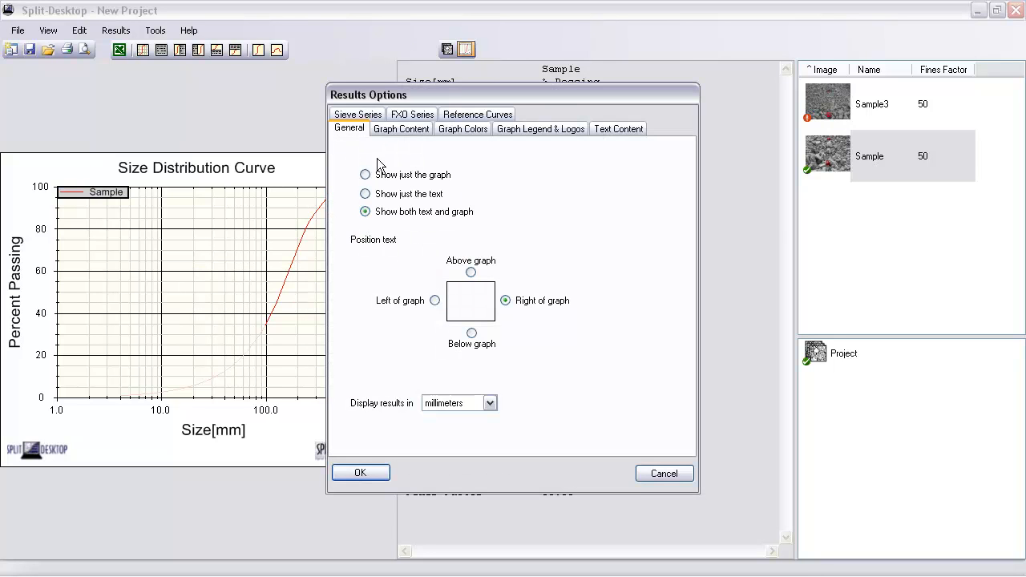
{"action": "left_click", "coordinate": [428, 133]}
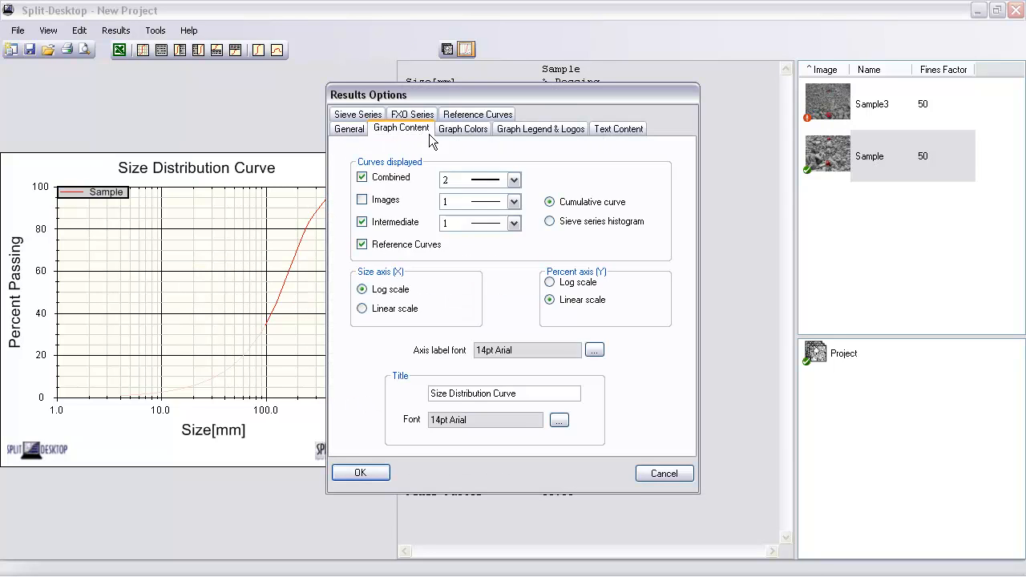
{"action": "left_click", "coordinate": [458, 136]}
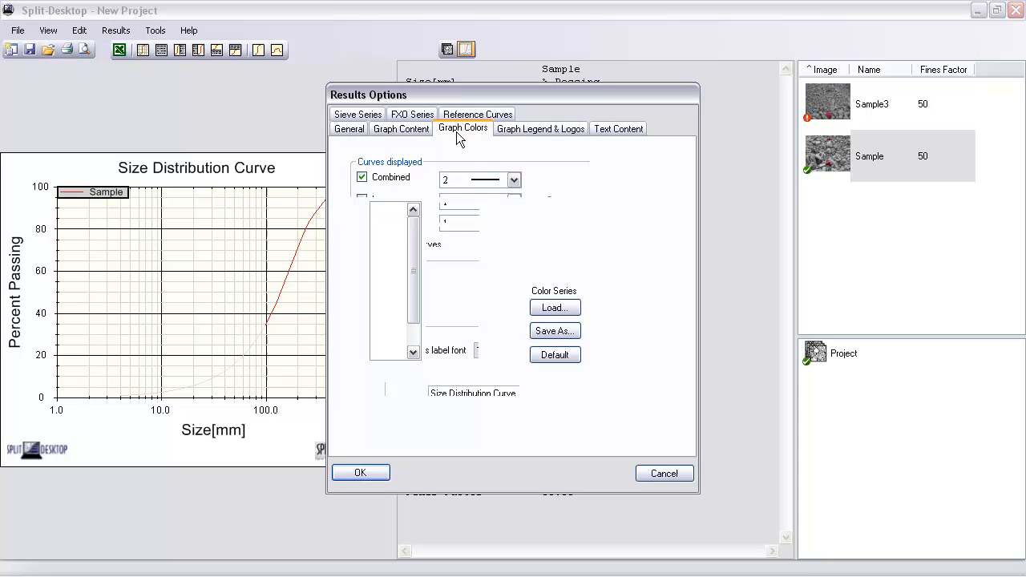
{"action": "left_click", "coordinate": [521, 137]}
{"action": "left_click", "coordinate": [605, 134]}
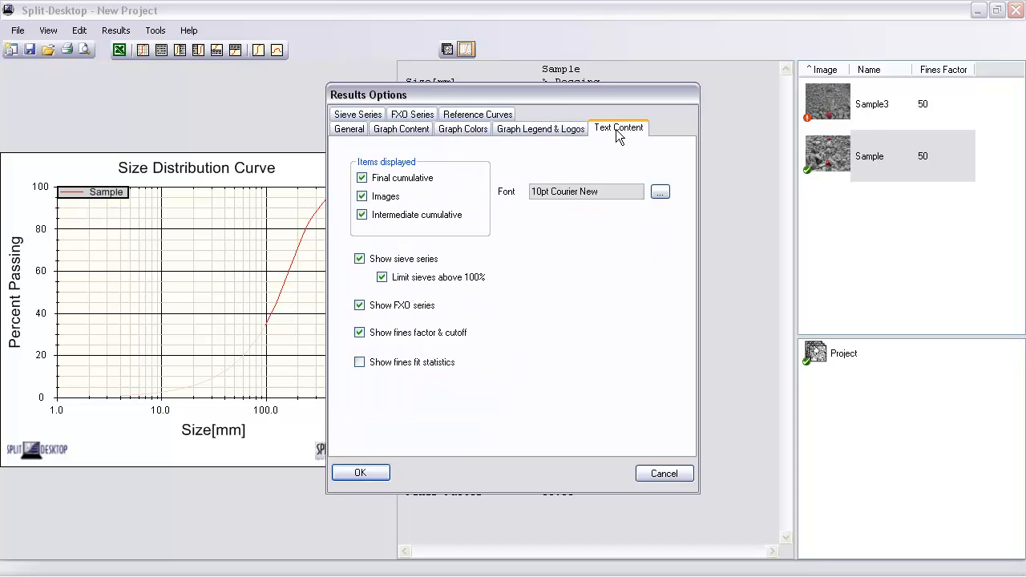
{"action": "left_click", "coordinate": [361, 117]}
{"action": "left_click", "coordinate": [412, 130]}
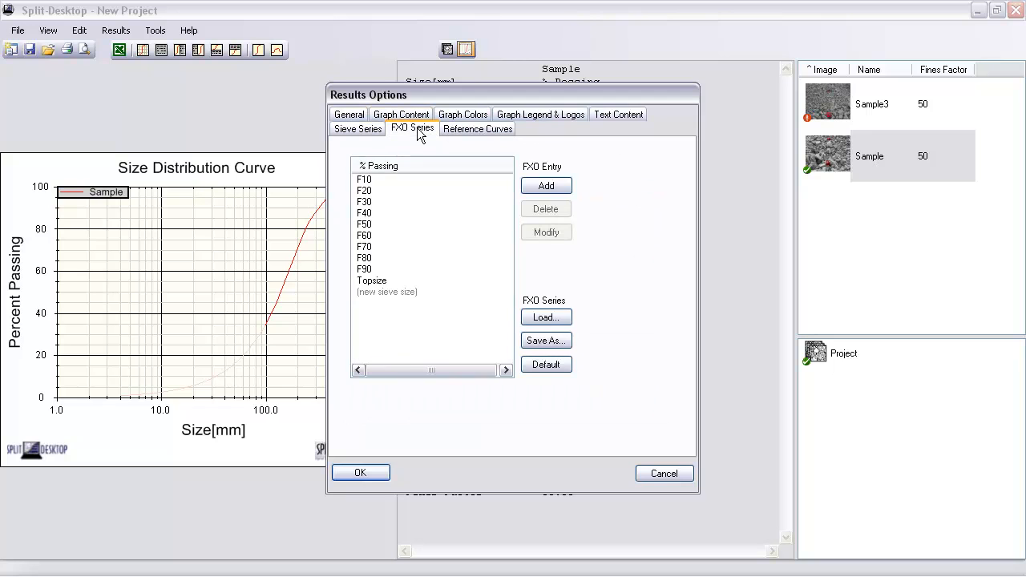
{"action": "left_click", "coordinate": [463, 134]}
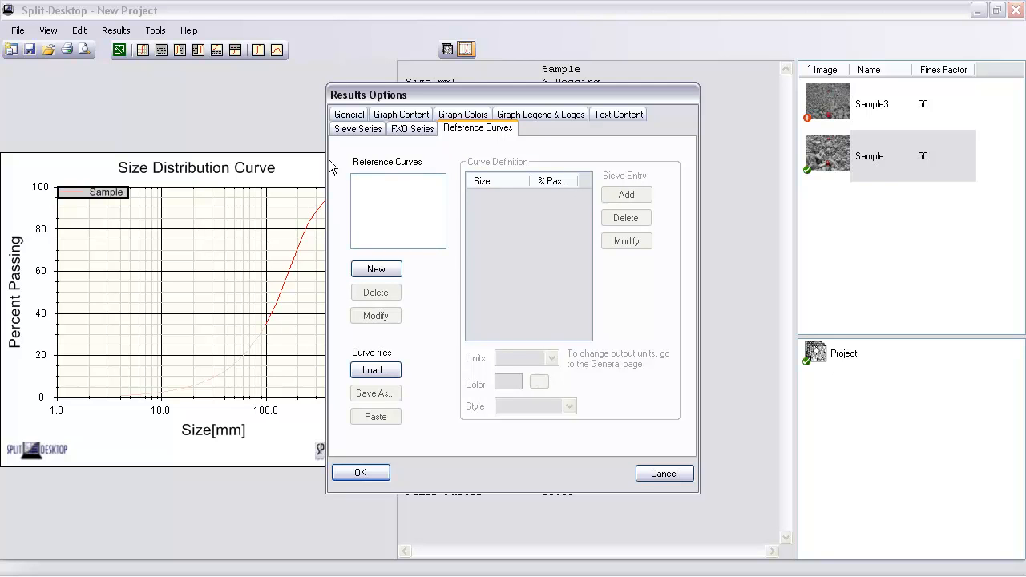
Review the general results options for text and graph display, text position and units, and close the options
{"action": "left_click", "coordinate": [351, 117]}
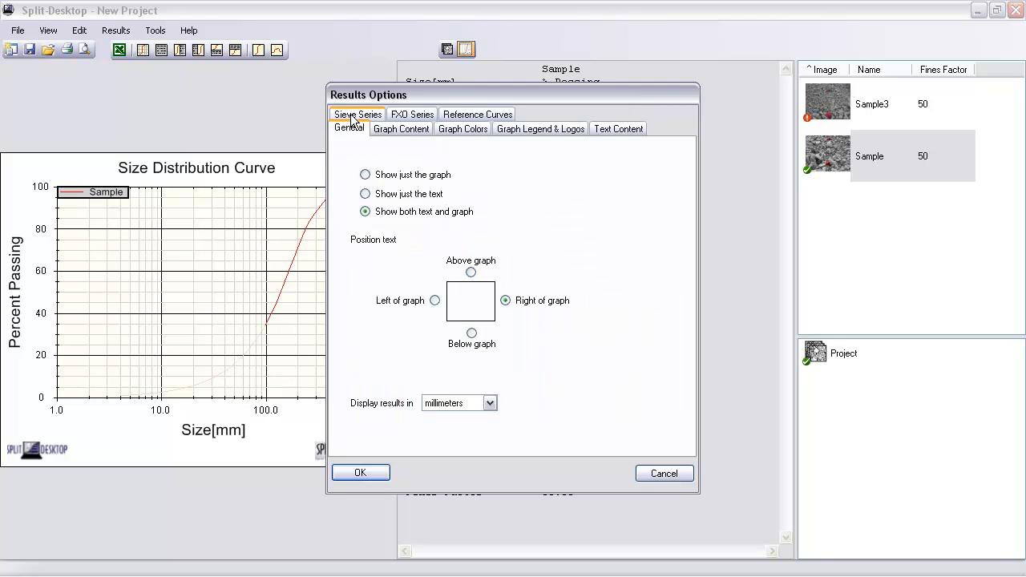
{"action": "left_click", "coordinate": [361, 472]}
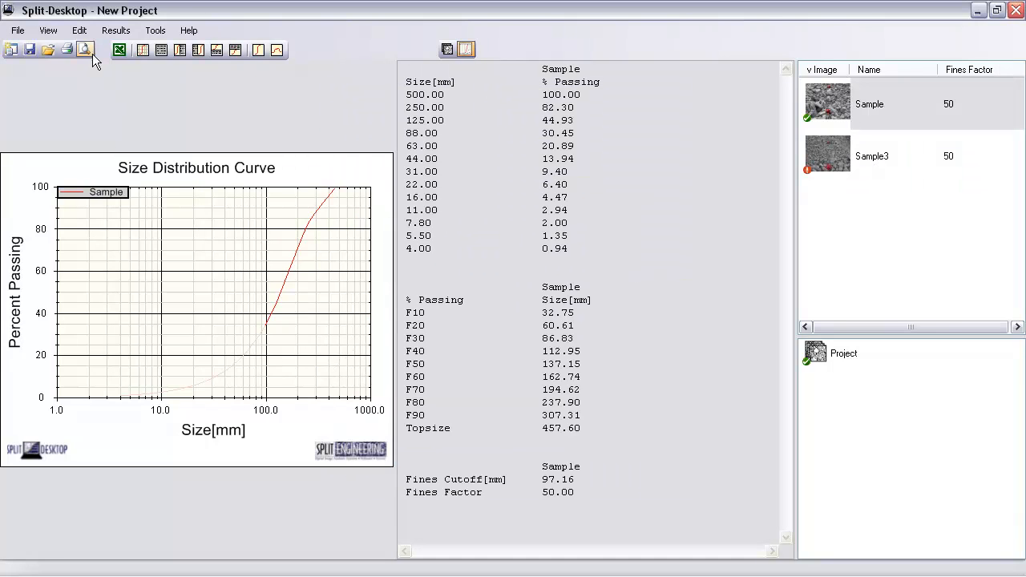
{"action": "left_click", "coordinate": [105, 37]}
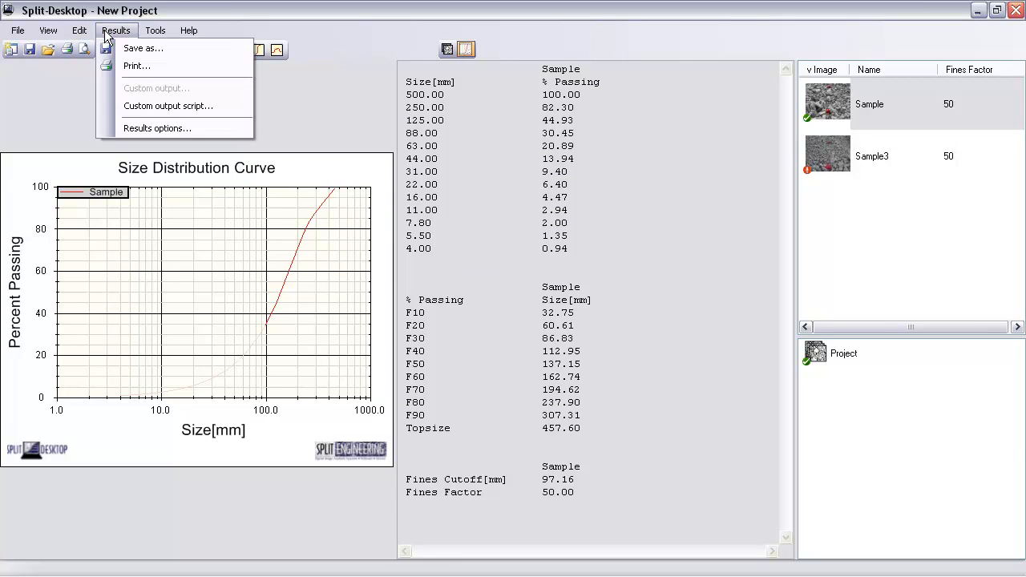
{"action": "left_click", "coordinate": [161, 128]}
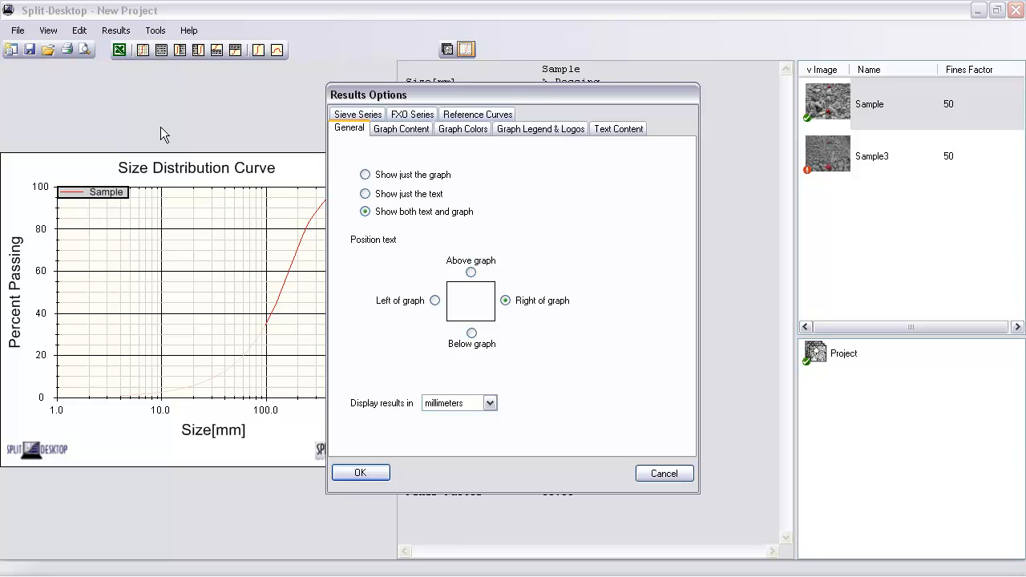
{"action": "left_click", "coordinate": [361, 472]}
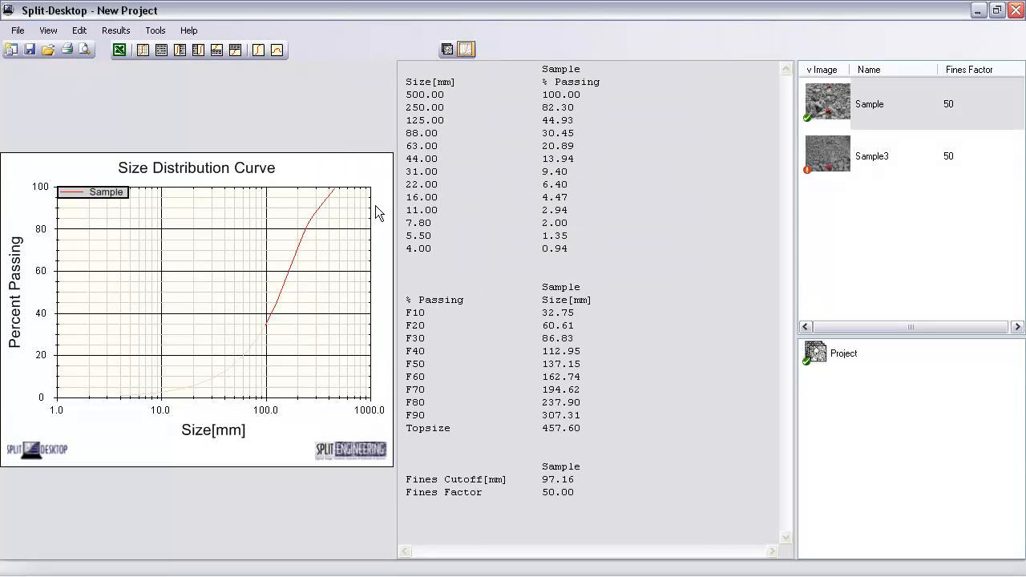
Copy the full text of the Sample size distribution results to the clipboard
{"action": "left_click_drag", "start_coordinate": [402, 69], "coordinate": [576, 492]}
{"action": "right_click", "coordinate": [487, 340]}
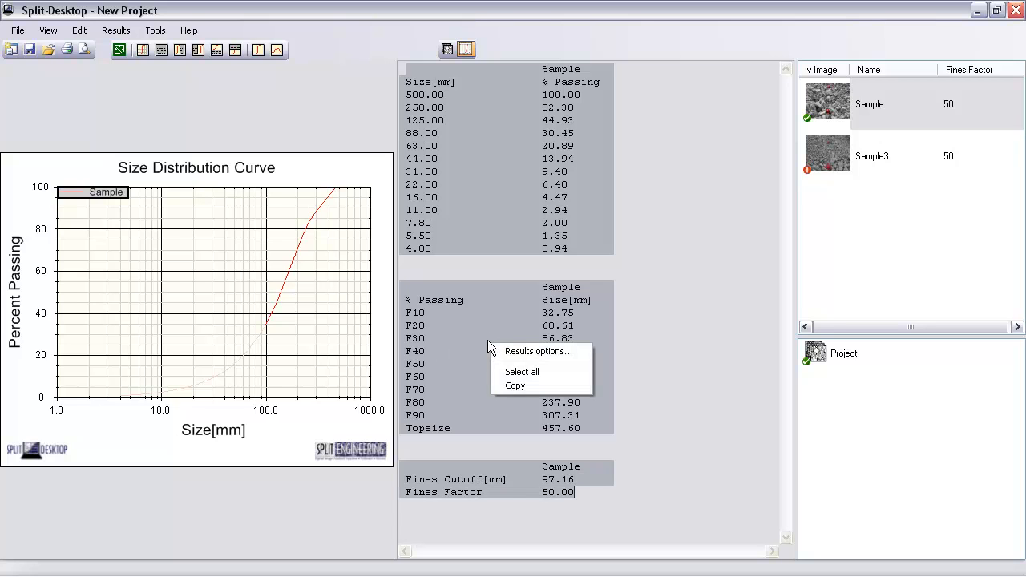
{"action": "left_click", "coordinate": [555, 387]}
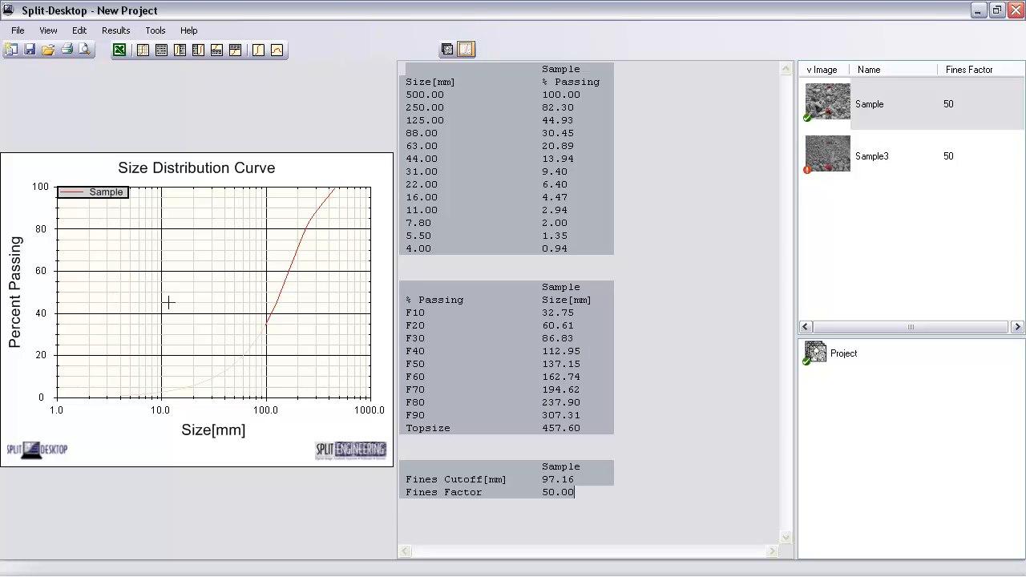
Export the Sample size distribution results to Excel and return to Split-Desktop
{"action": "left_click", "coordinate": [118, 50]}
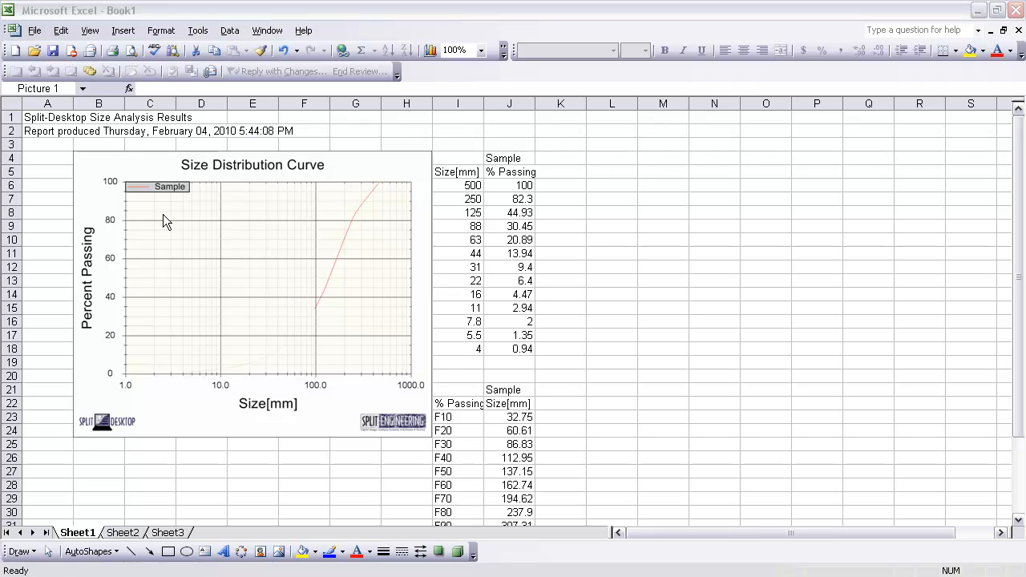
{"action": "left_click", "coordinate": [977, 10]}
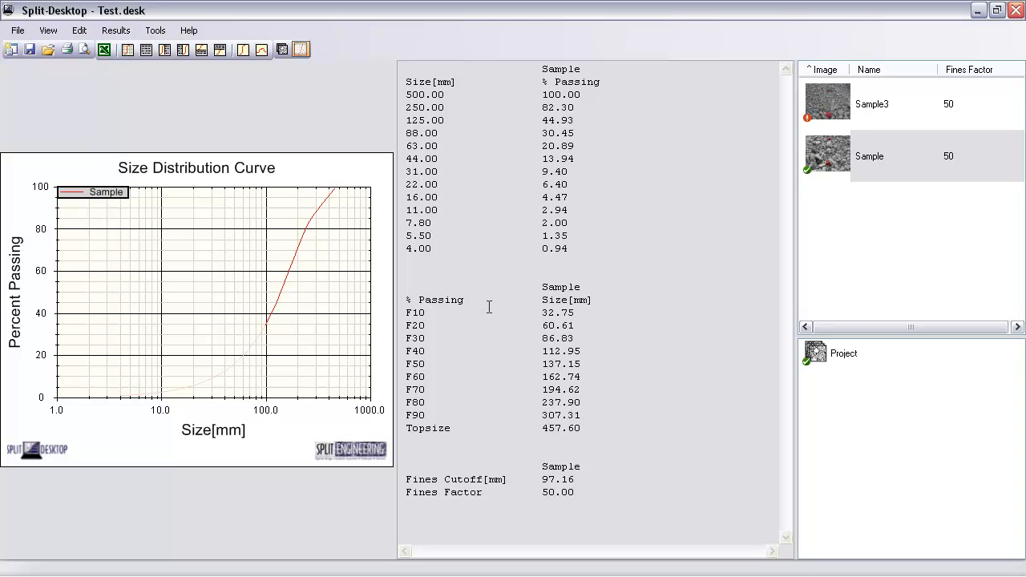
Switch from the results to the image view and look at the delineated project images
{"action": "left_click", "coordinate": [825, 152]}
{"action": "left_click", "coordinate": [281, 49]}
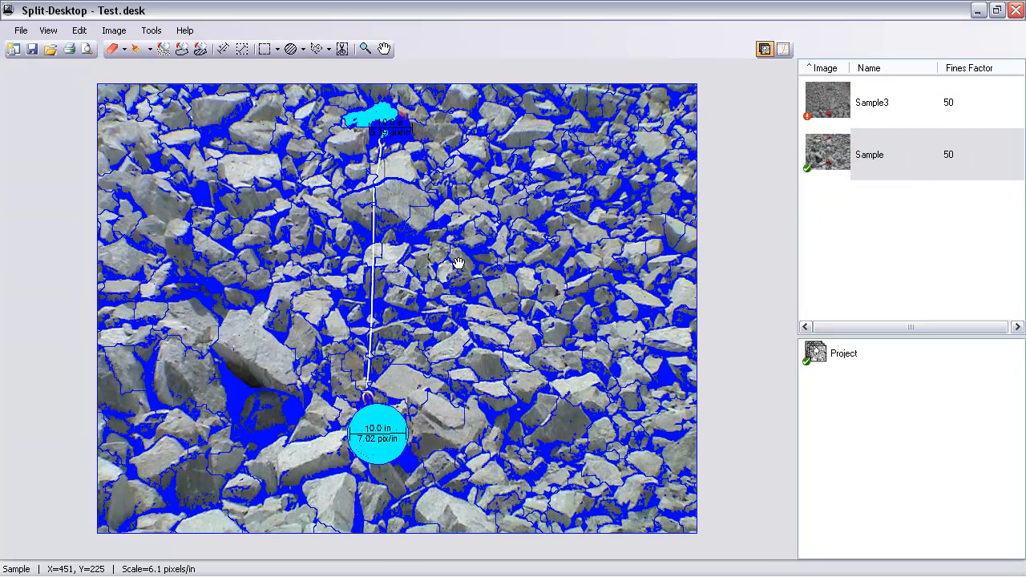
{"action": "left_click", "coordinate": [832, 114]}
{"action": "left_click", "coordinate": [831, 142]}
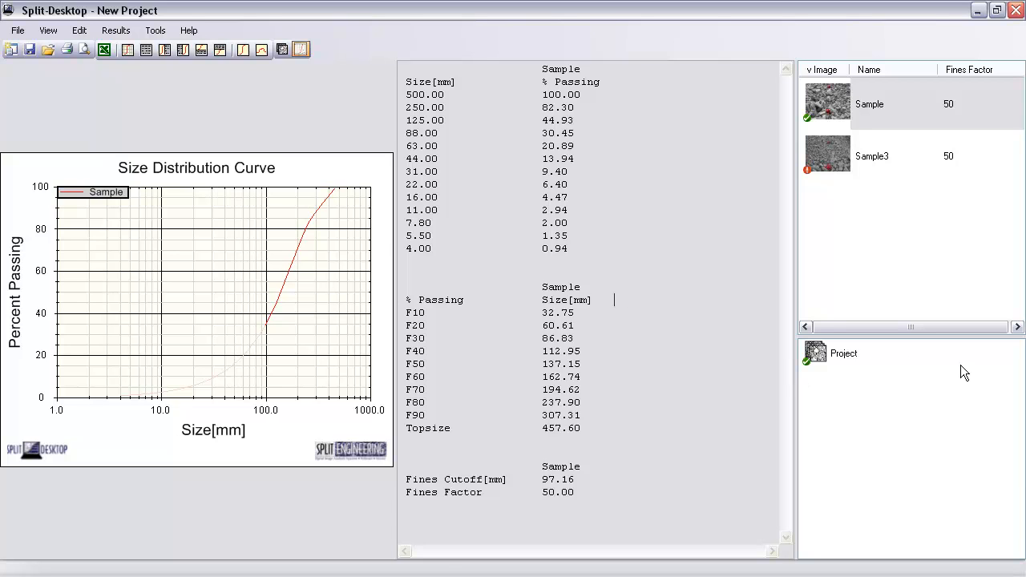
Add a new branch named Test under Project in the project tree
{"action": "right_click", "coordinate": [817, 351]}
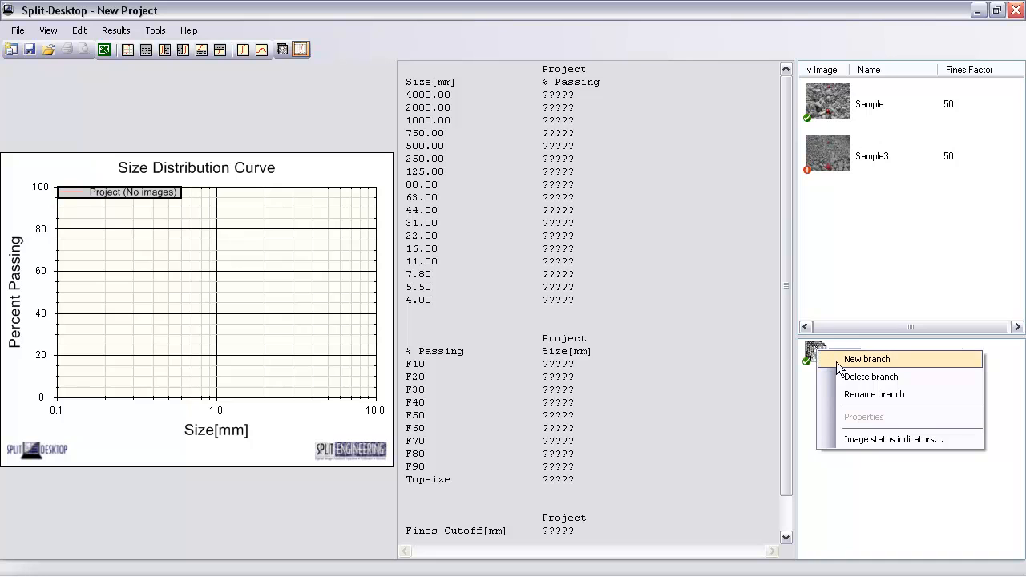
{"action": "left_click", "coordinate": [843, 393]}
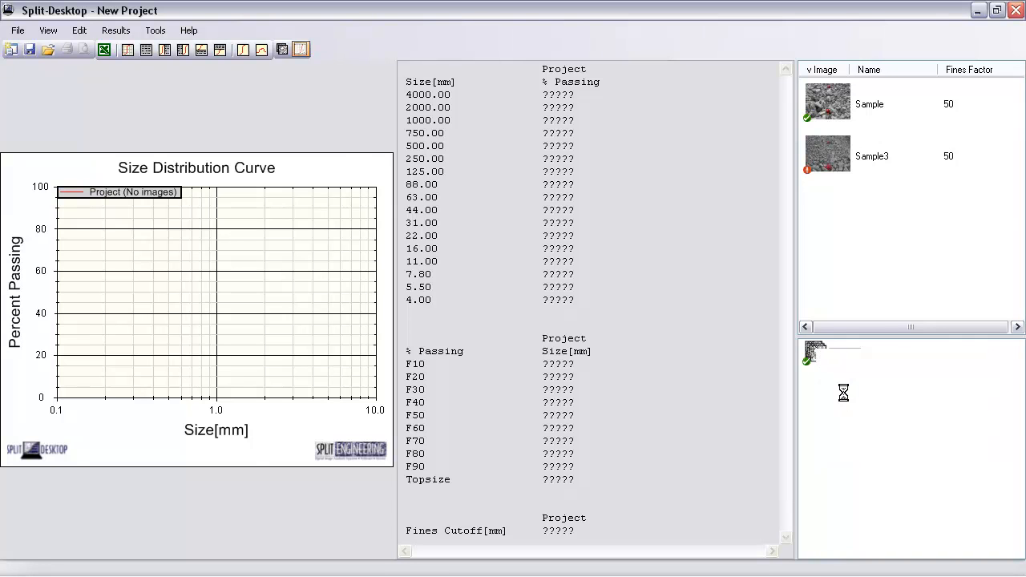
{"action": "type", "text": "Test"}
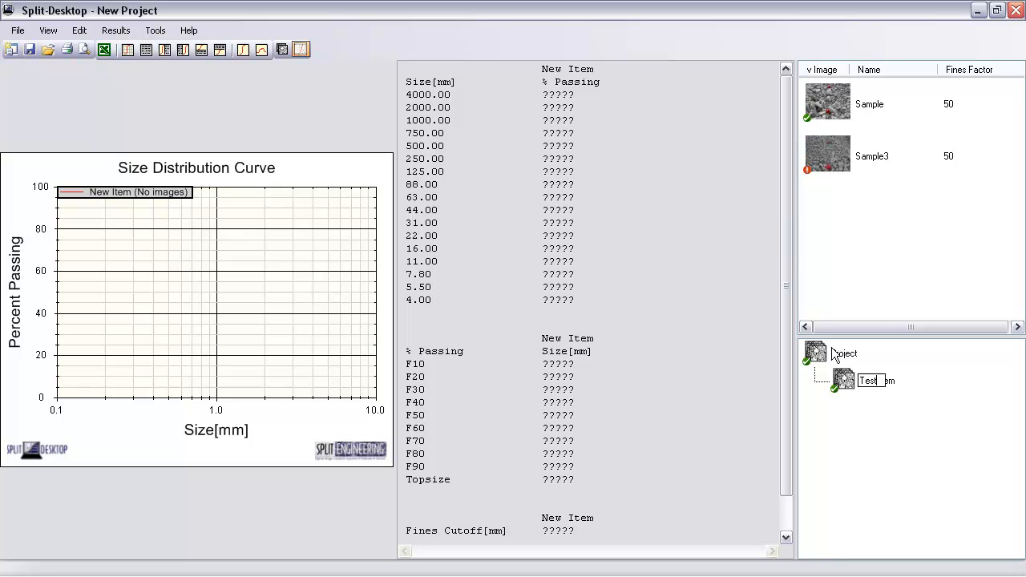
{"action": "key", "text": "Return"}
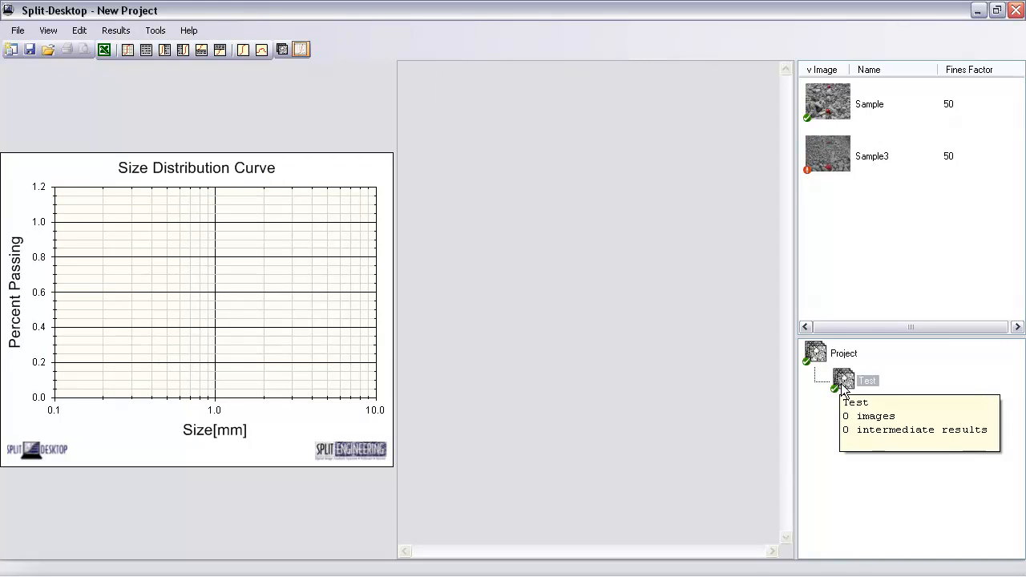
Place the Sample image in the Test branch and show the branch's size distribution results
{"action": "left_click", "coordinate": [827, 103]}
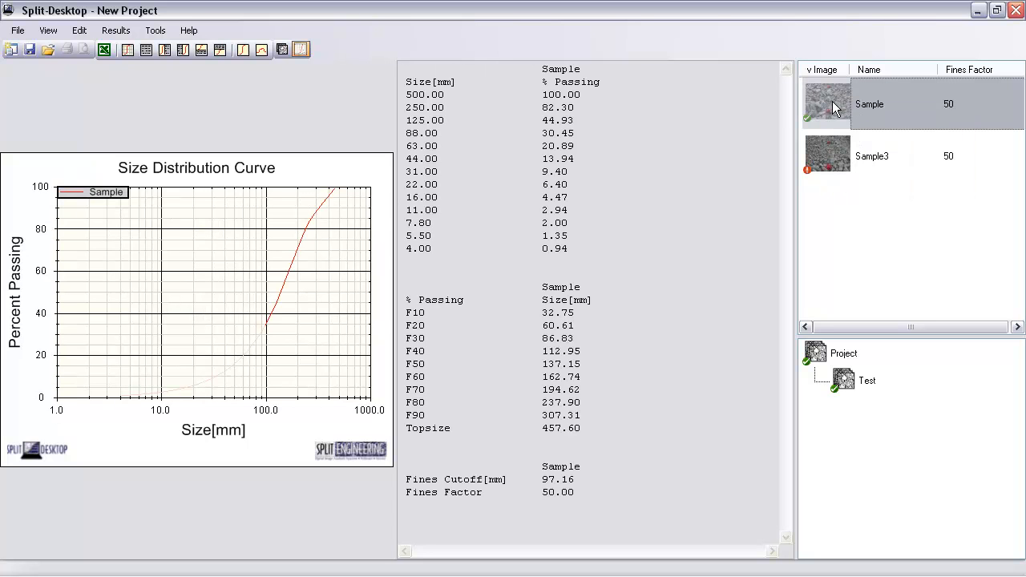
{"action": "double_click", "coordinate": [845, 391]}
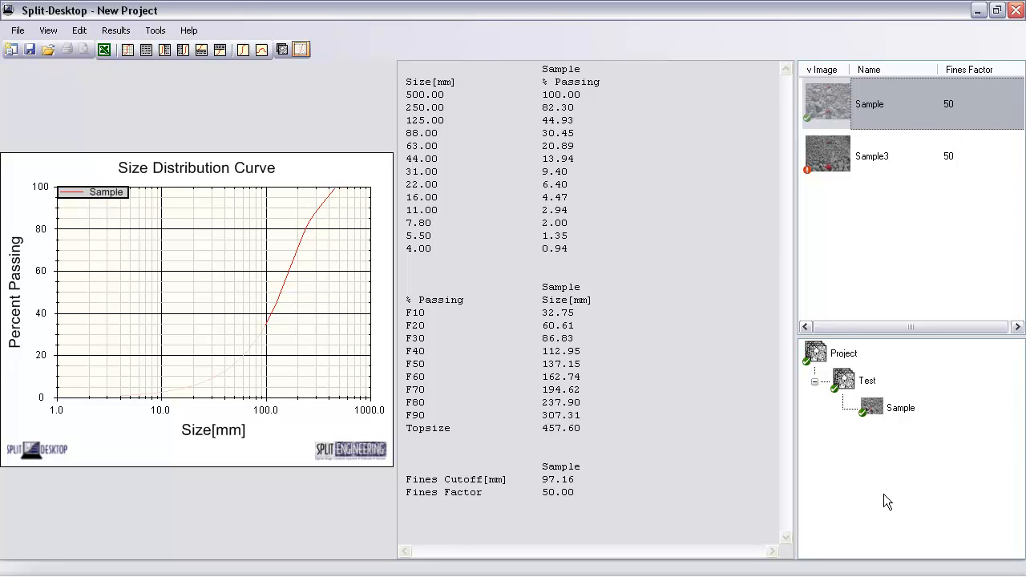
{"action": "left_click", "coordinate": [846, 381]}
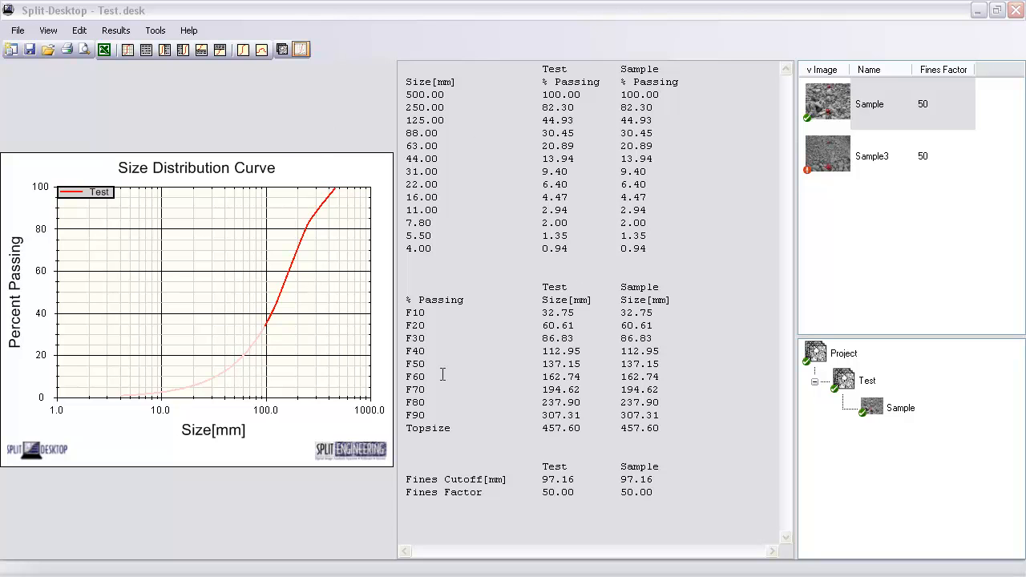
Review the delineation settings for added images in the system options, and cancel the delineation dialog
{"action": "left_click", "coordinate": [155, 30]}
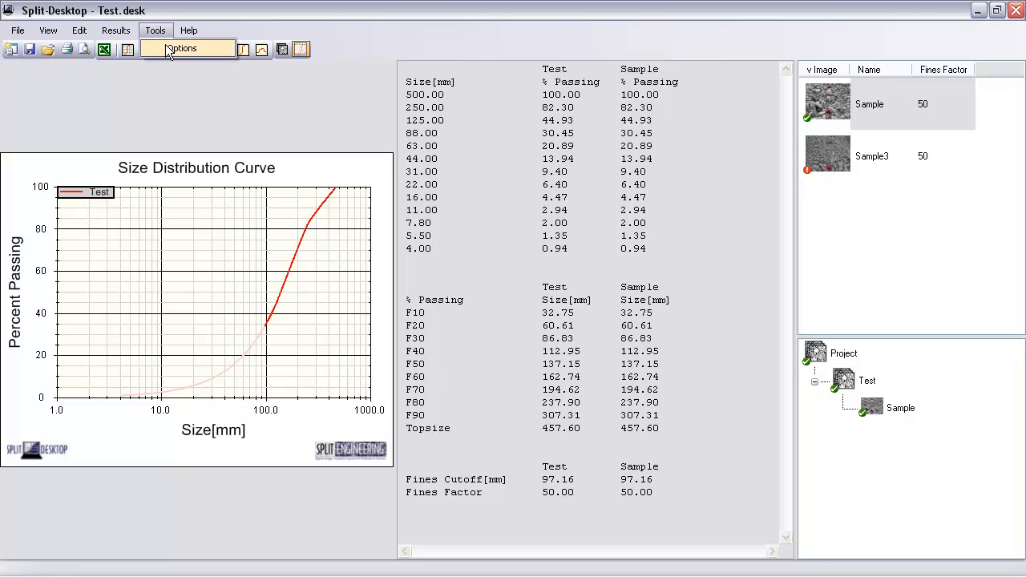
{"action": "left_click", "coordinate": [169, 51]}
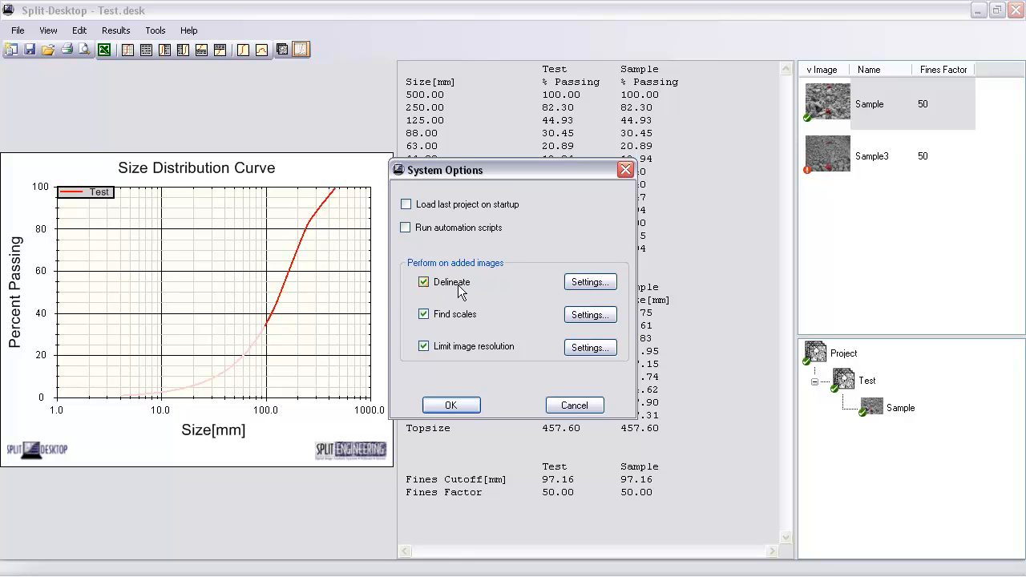
{"action": "left_click", "coordinate": [590, 281]}
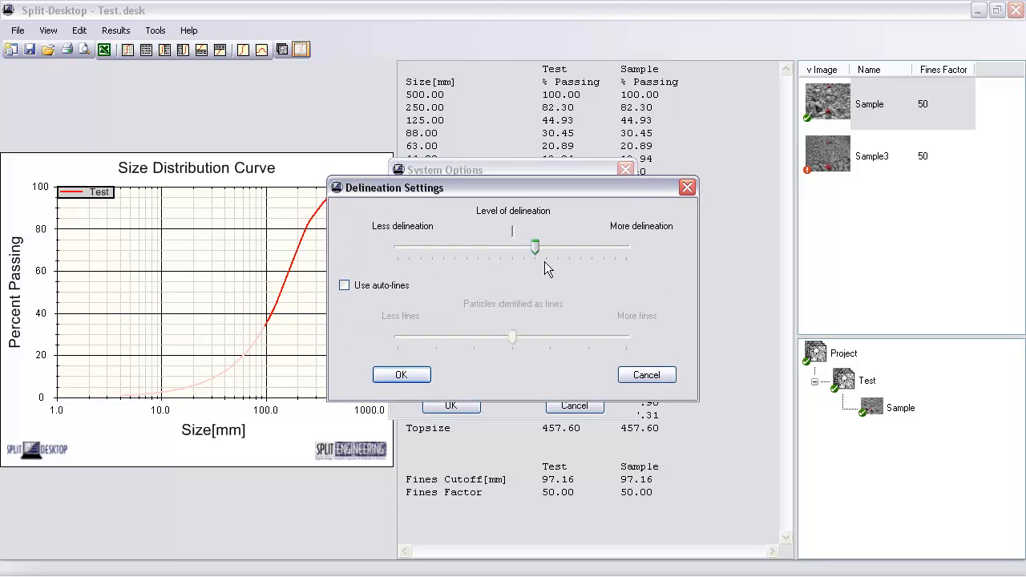
{"action": "left_click", "coordinate": [643, 376]}
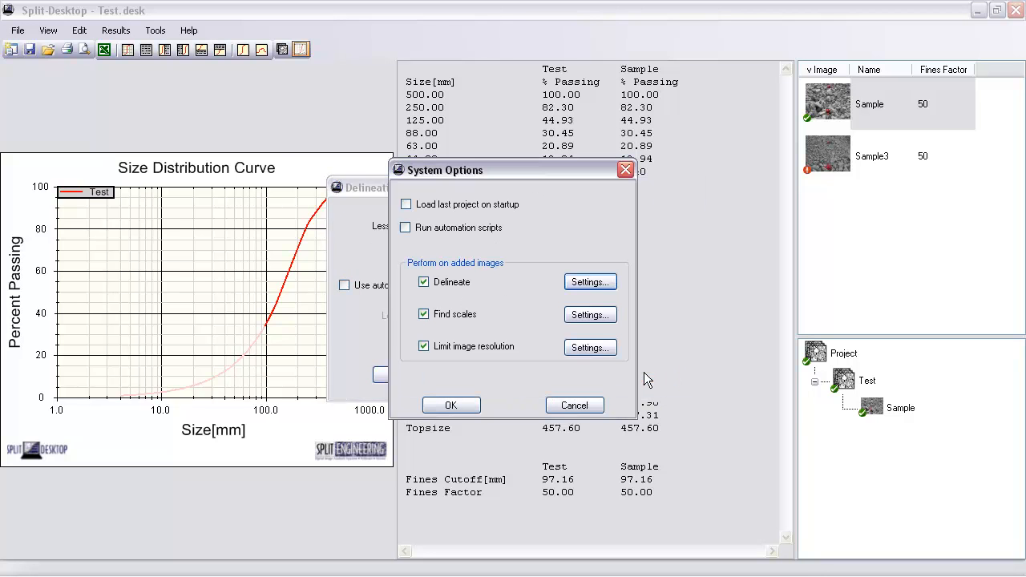
Review the basic and advanced Find Scales settings for added images, and accept the system options
{"action": "left_click", "coordinate": [589, 315]}
{"action": "left_click_drag", "start_coordinate": [532, 178], "coordinate": [375, 169]}
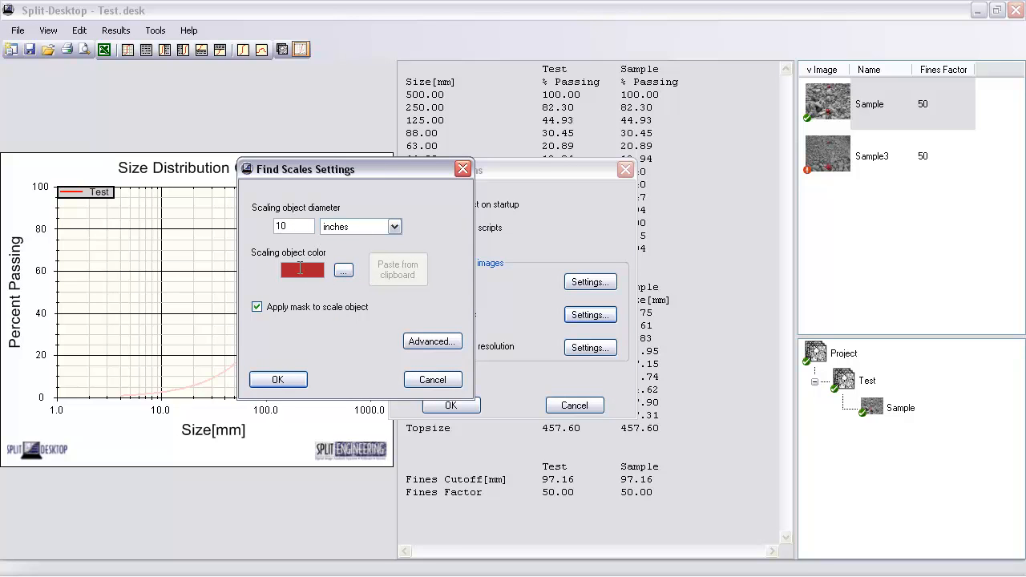
{"action": "left_click", "coordinate": [432, 341]}
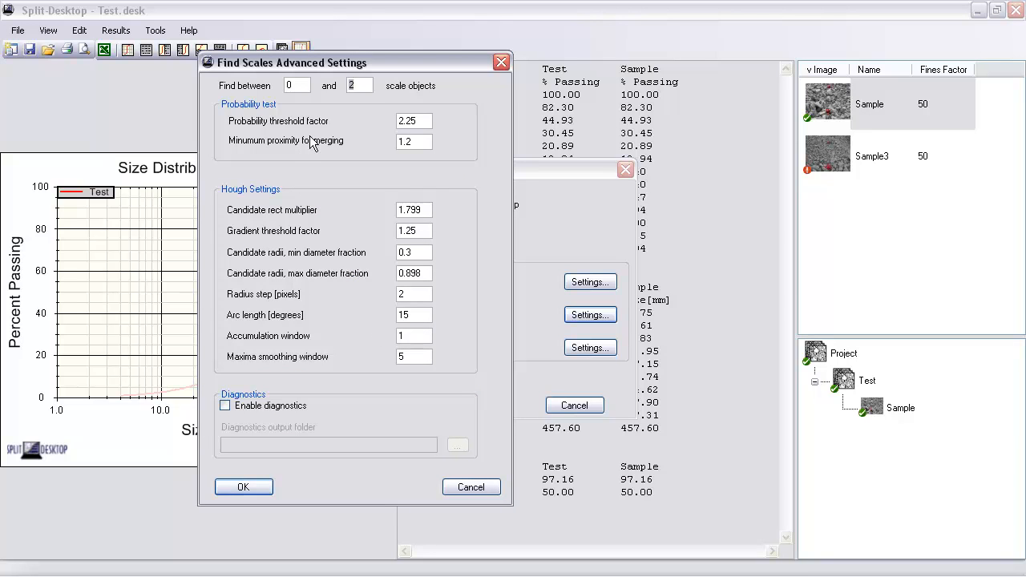
{"action": "left_click", "coordinate": [473, 488]}
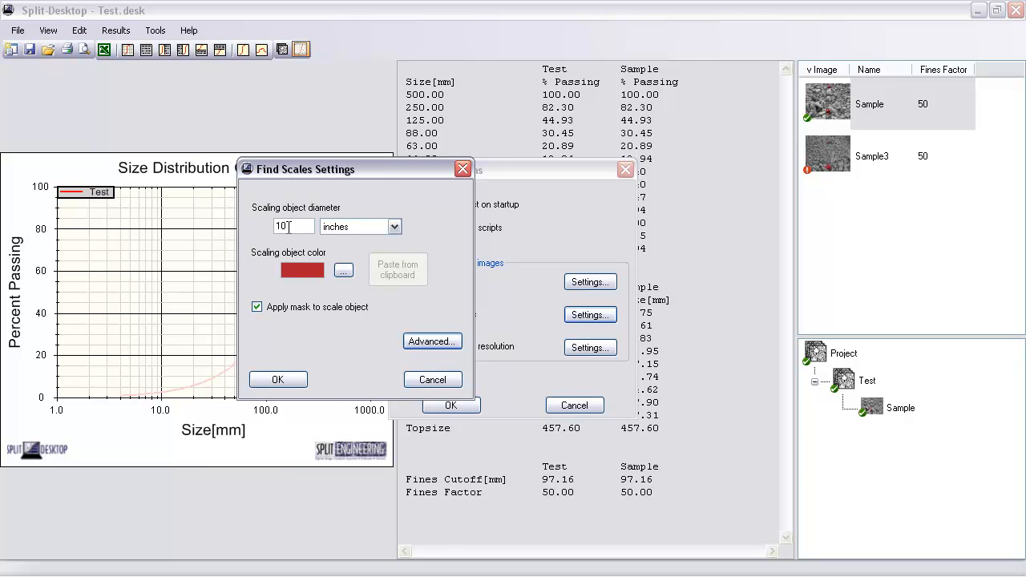
{"action": "left_click", "coordinate": [285, 380]}
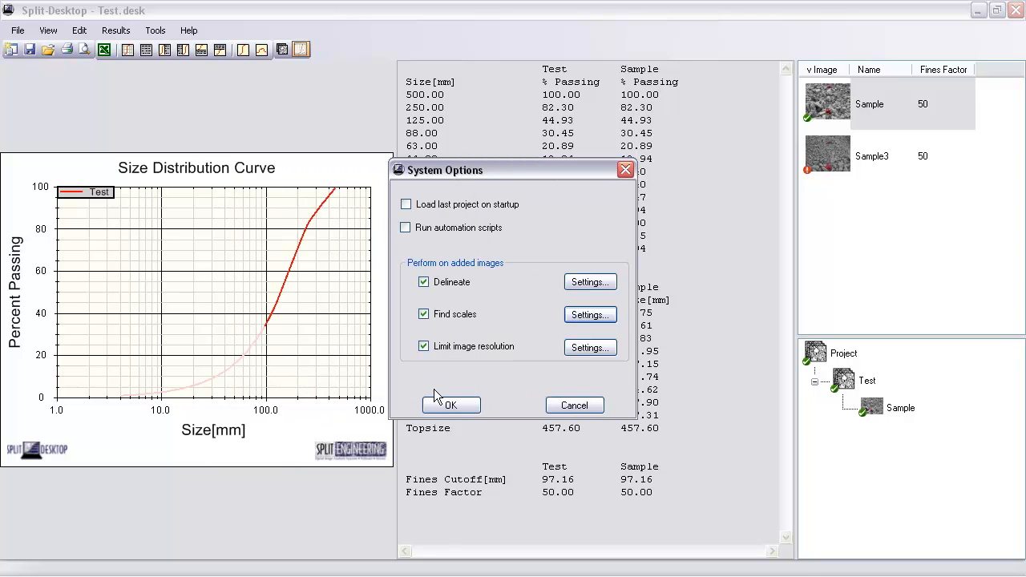
{"action": "left_click", "coordinate": [450, 404]}
Add SampleX.jpg from the Samples folder to the project in image view, and maximize the Split-Desktop window again
{"action": "mouse_move", "coordinate": [854, 116]}
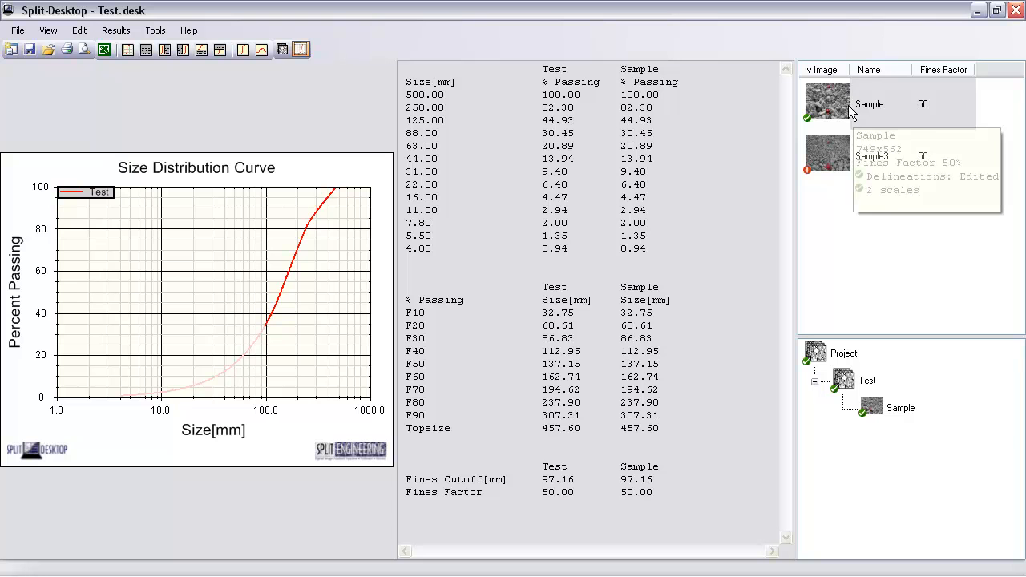
{"action": "left_click", "coordinate": [996, 10]}
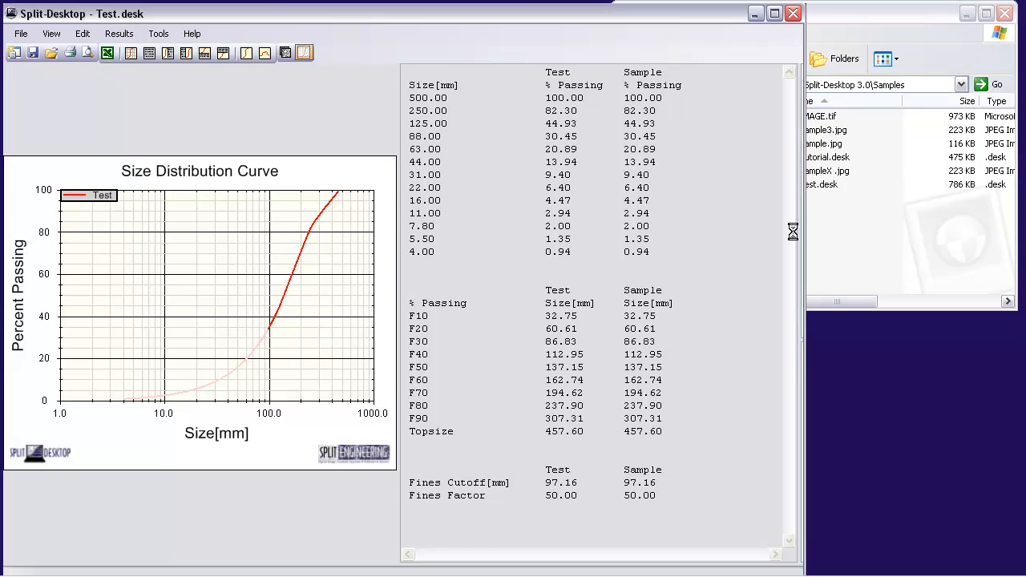
{"action": "left_click", "coordinate": [303, 54]}
{"action": "left_click", "coordinate": [859, 27]}
{"action": "left_click", "coordinate": [816, 171]}
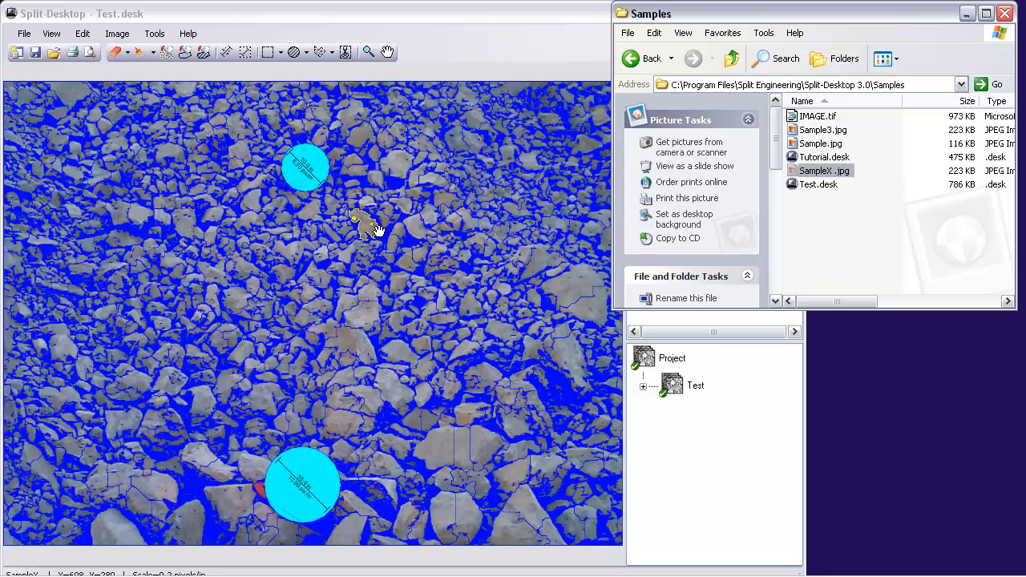
{"action": "left_click_drag", "start_coordinate": [377, 230], "coordinate": [380, 222]}
{"action": "left_click", "coordinate": [457, 19]}
{"action": "left_click", "coordinate": [773, 14]}
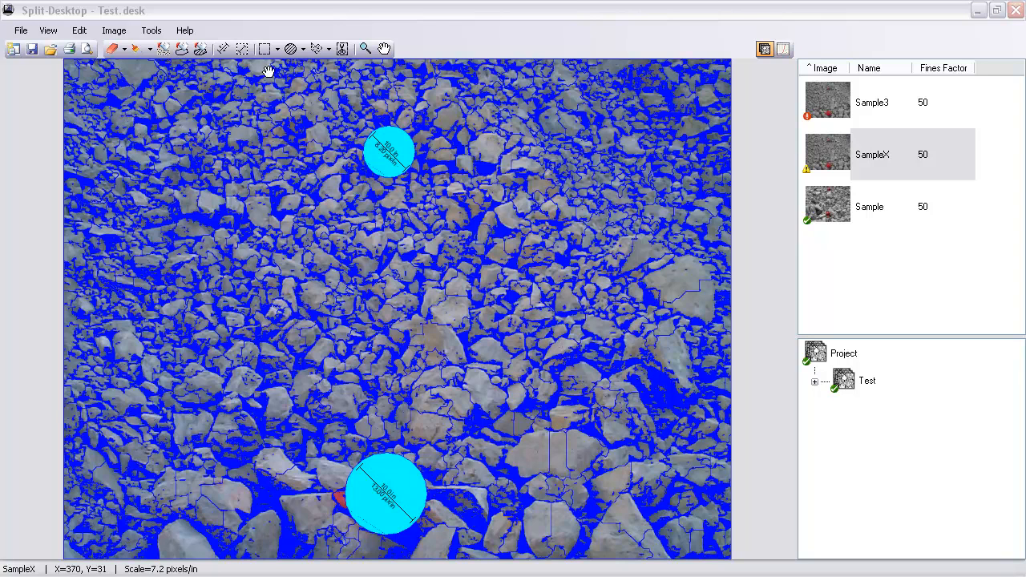
Open the Split-Desktop 3.0 help manual and expand its Quick Start chapter
{"action": "left_click", "coordinate": [189, 32]}
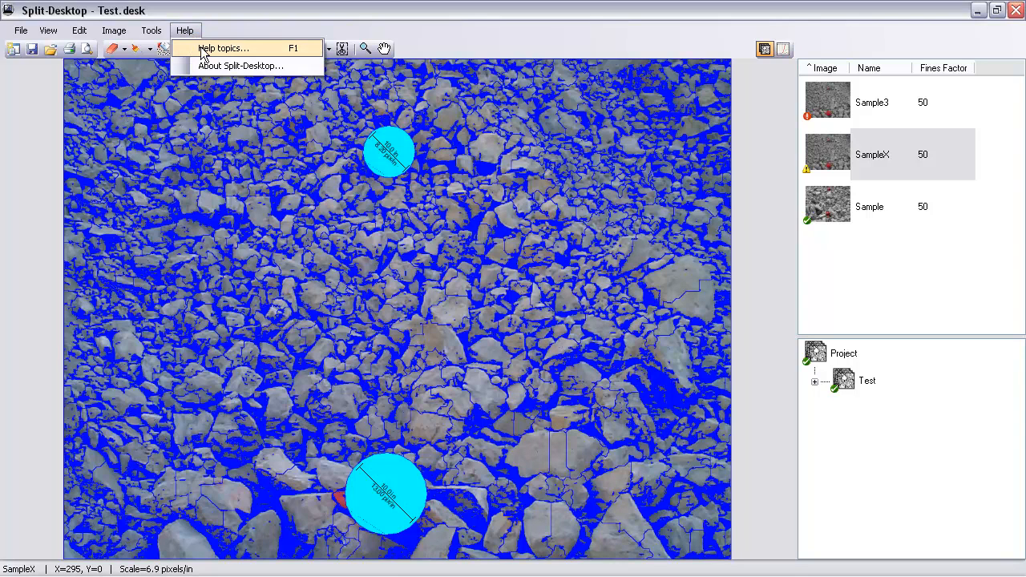
{"action": "left_click", "coordinate": [202, 47]}
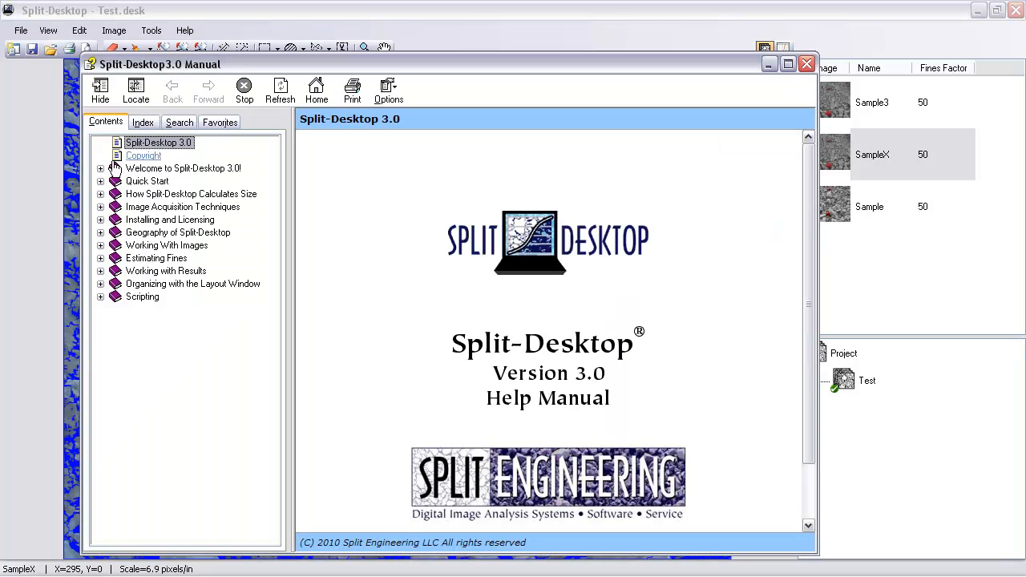
{"action": "left_click", "coordinate": [101, 182]}
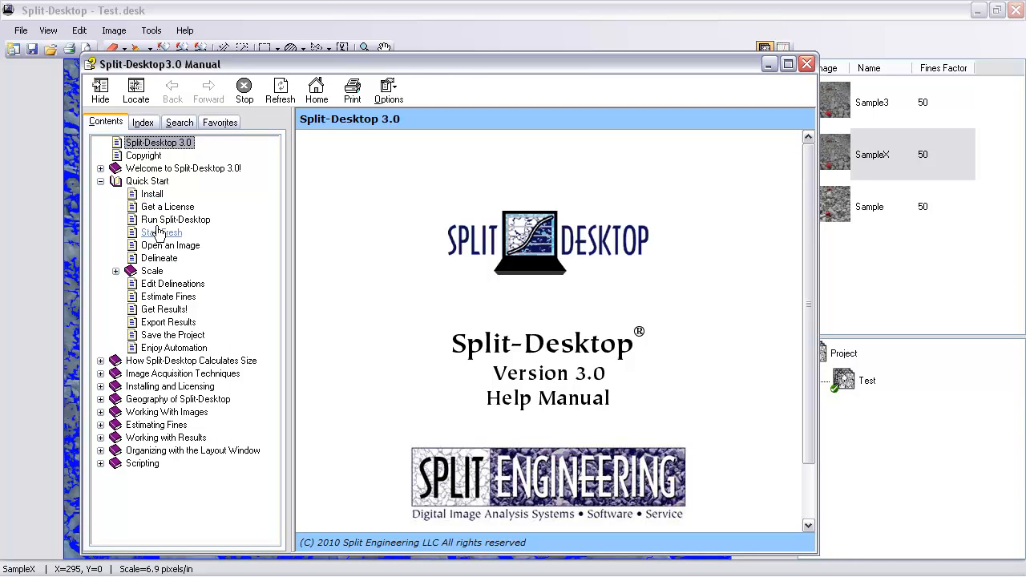